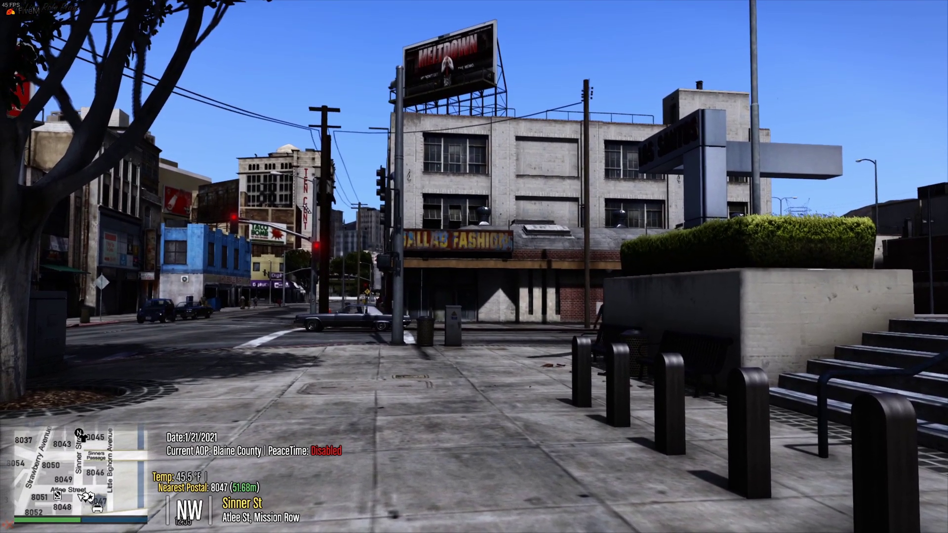
Switch to third-person view and open the saved Zmod eup test character in vMenu's MP Ped Customization
key(v)
key(m)
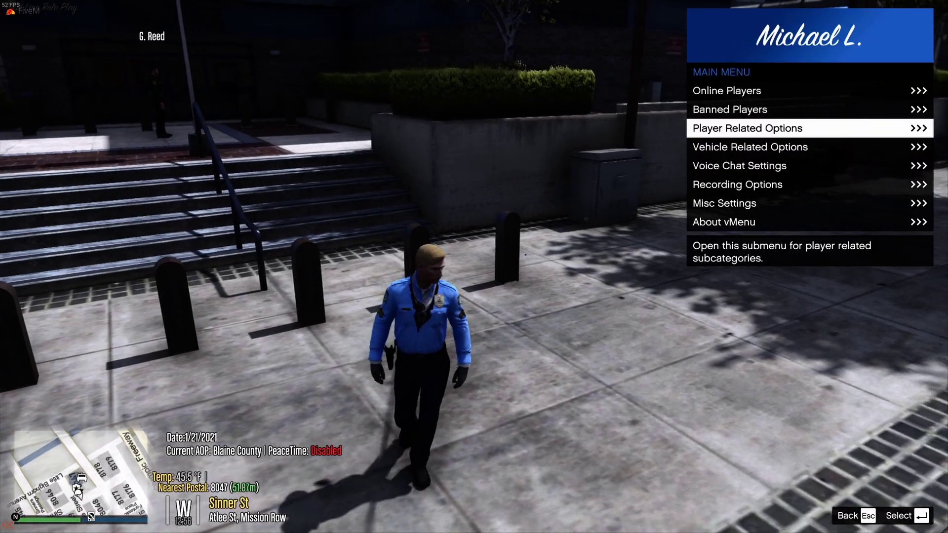
key(Return)
key(Down)
key(Down)
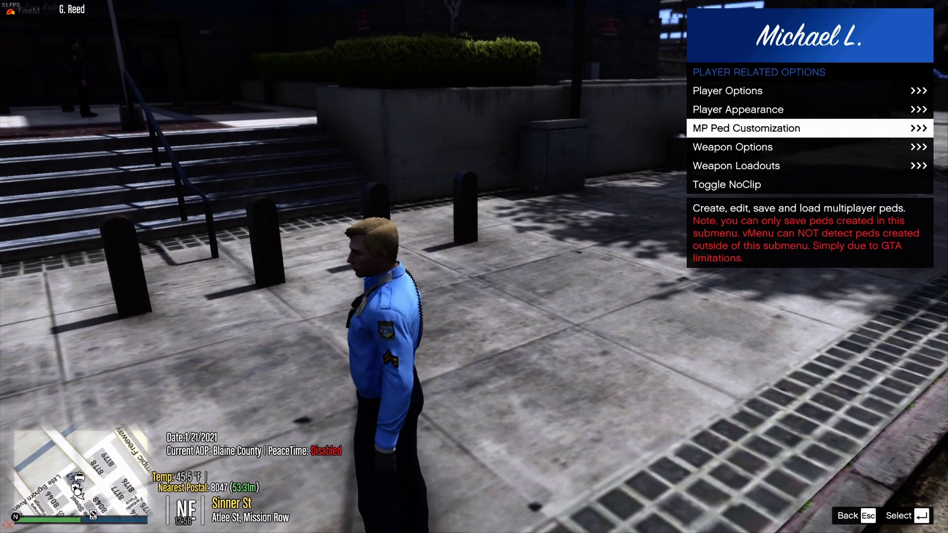
key(Return)
key(Down)
key(Down)
key(Return)
key(Up)
key(Up)
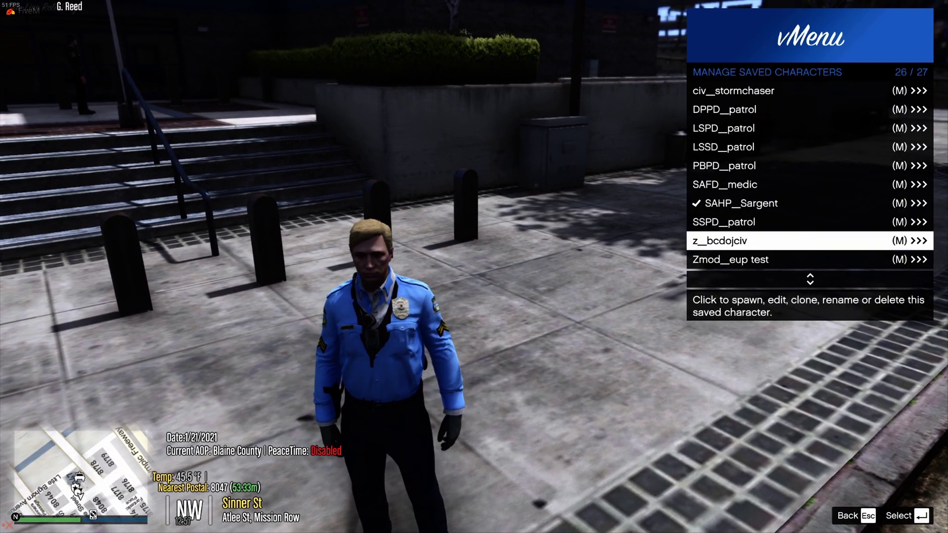
key(Down)
Edit the character's clothes at Shirt & Accessory, then bring up the GTA V Asset Gallery browser
key(Return)
key(Down)
key(Return)
key(Up)
key(Up)
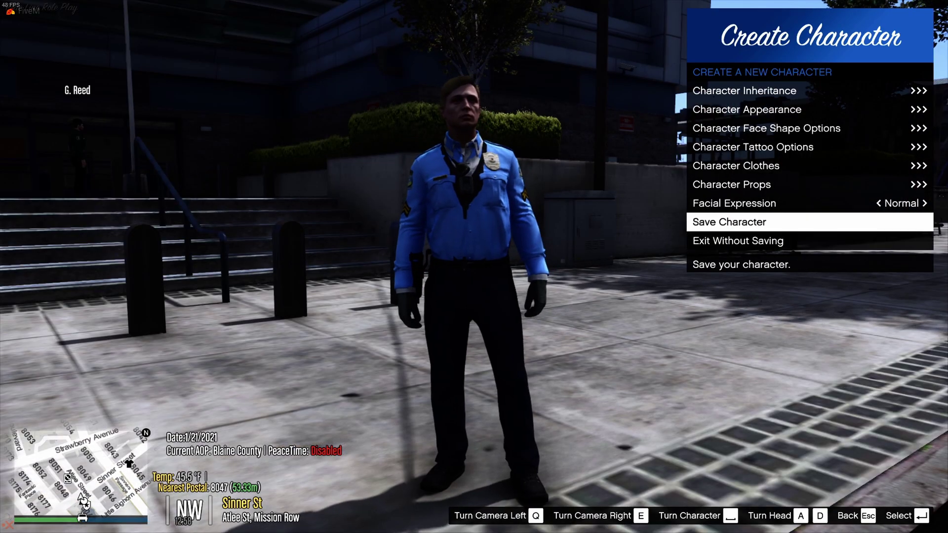
key(Up)
key(Up)
key(Up)
key(Return)
key(Up)
key(Up)
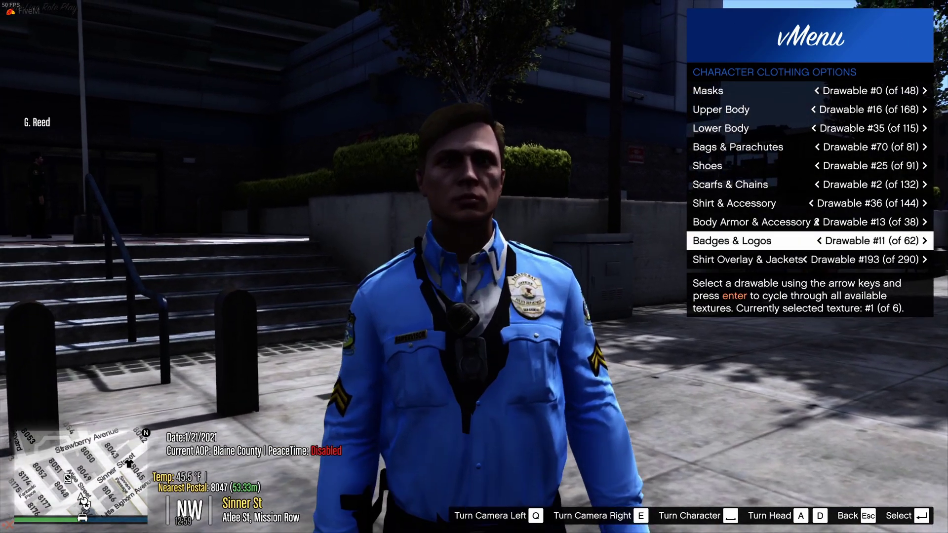
key(Up)
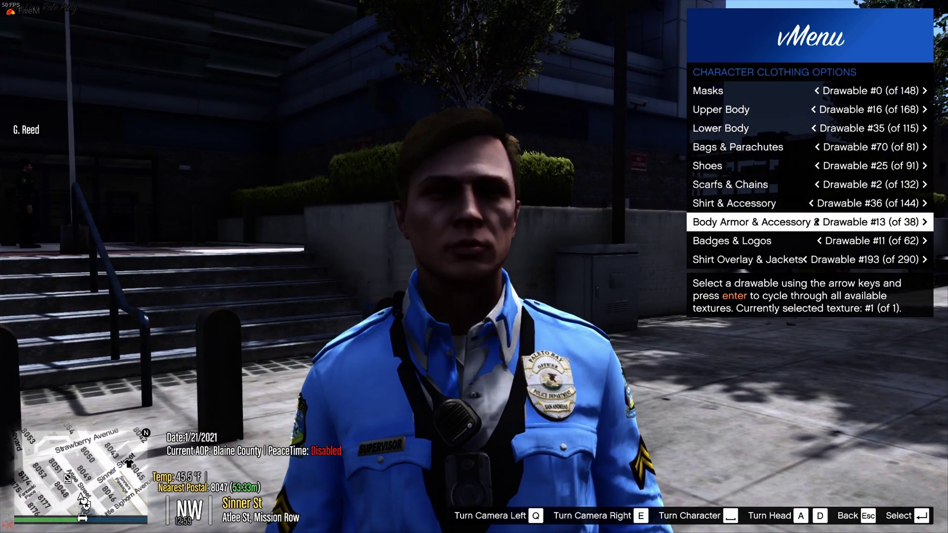
key(Up)
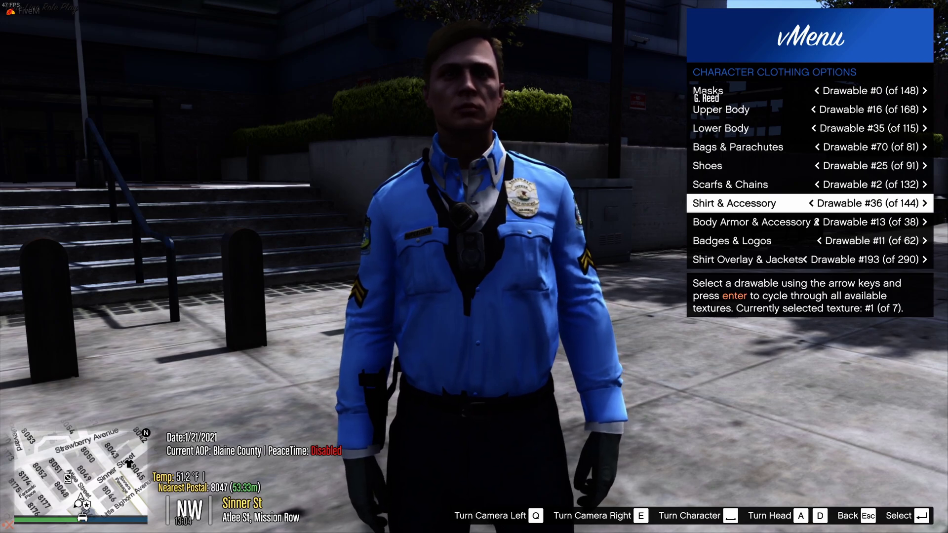
key(super)
key(super)
key(alt+Tab)
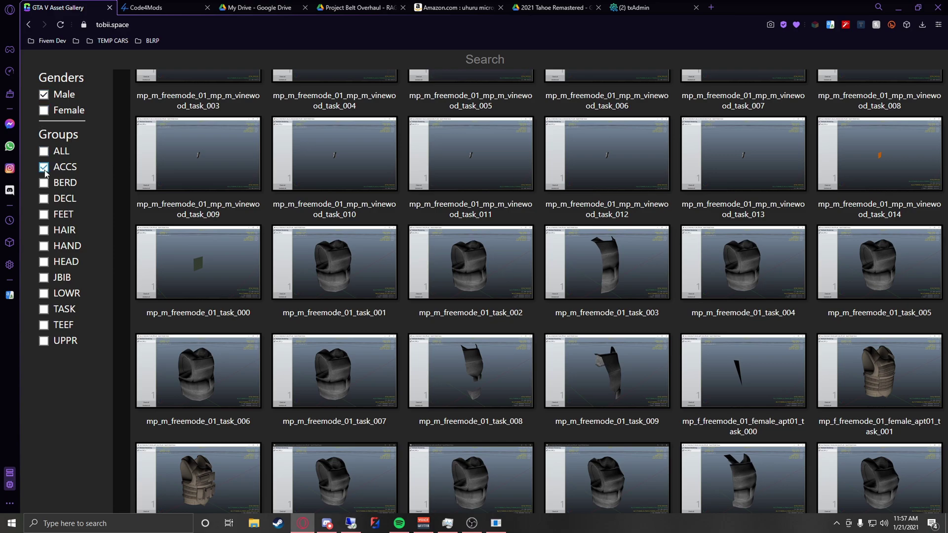
Reset the ACCS filter so the gallery lists male accessory models
scroll(707, 340, up, 10)
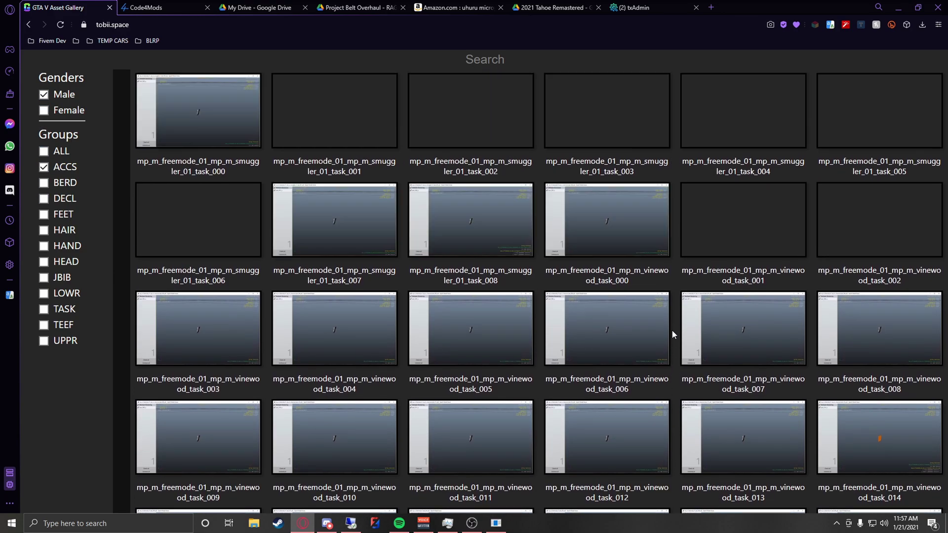
scroll(662, 339, up, 15)
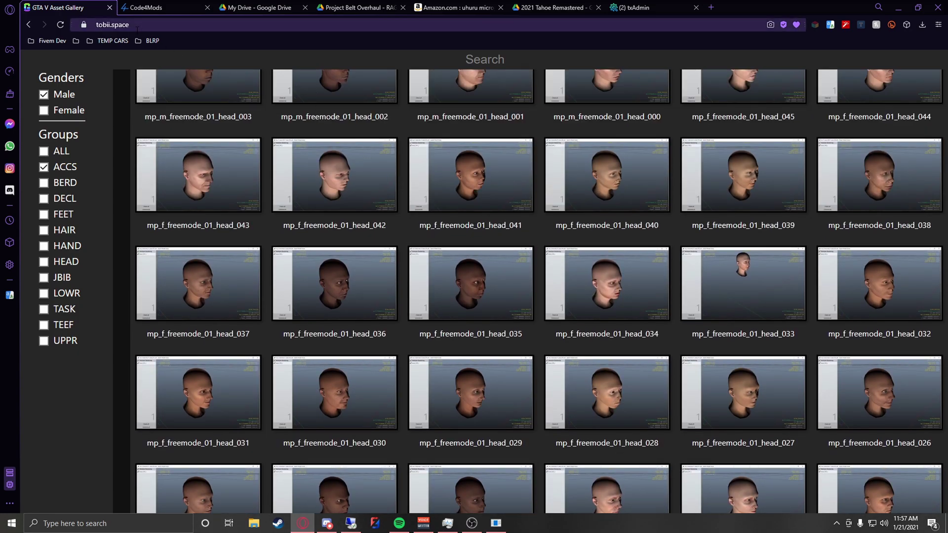
scroll(528, 272, up, 7)
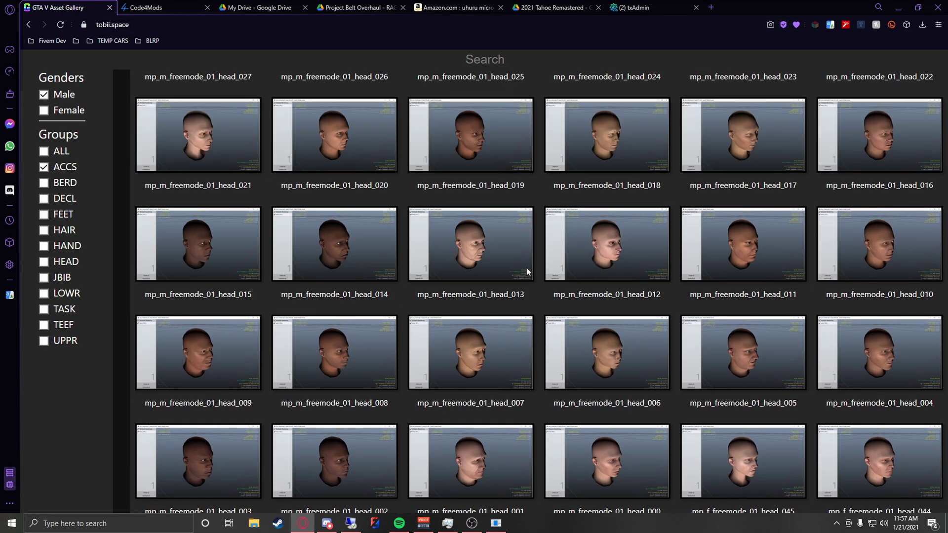
scroll(312, 266, down, 20)
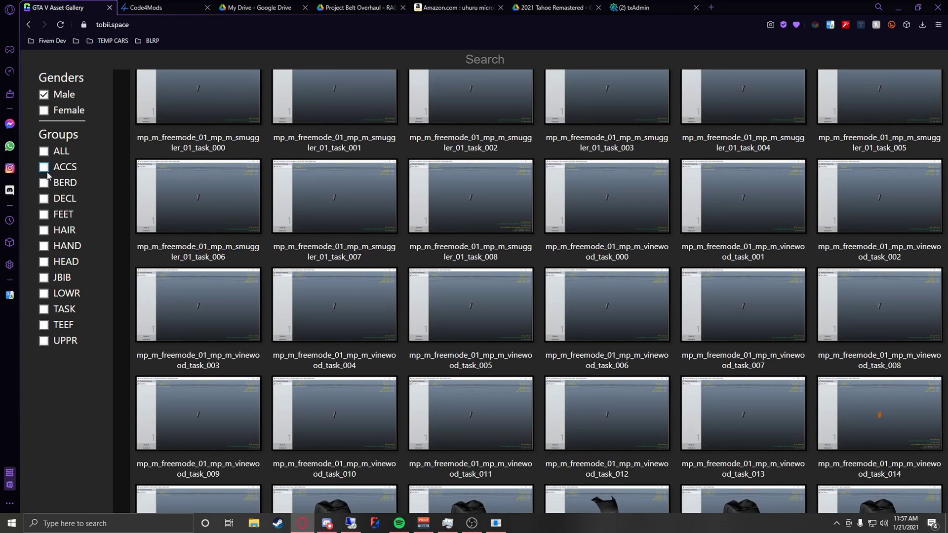
click(44, 168)
click(44, 110)
Scroll down to the business2_accs items and select the mp_m_freemode_01_male_freemode_business2 caption prefix
scroll(546, 246, down, 15)
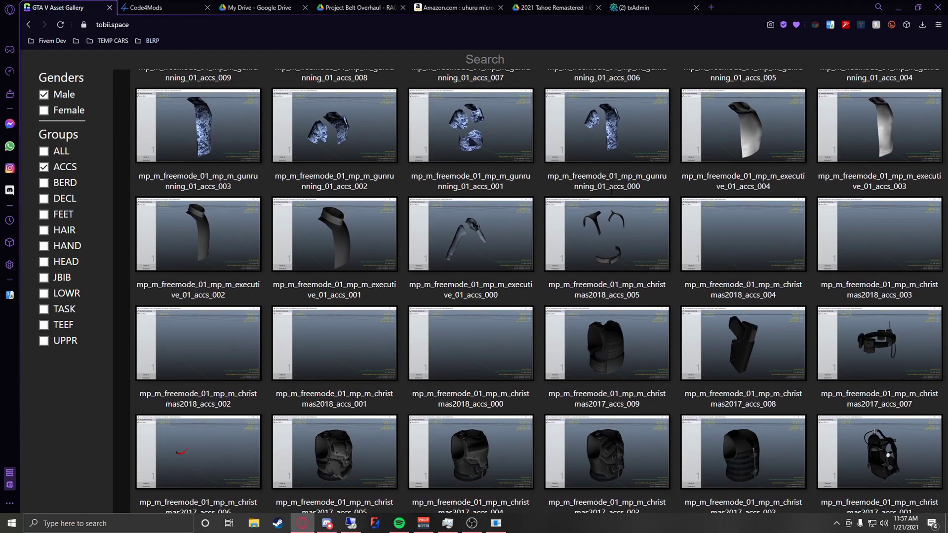
scroll(611, 259, up, 10)
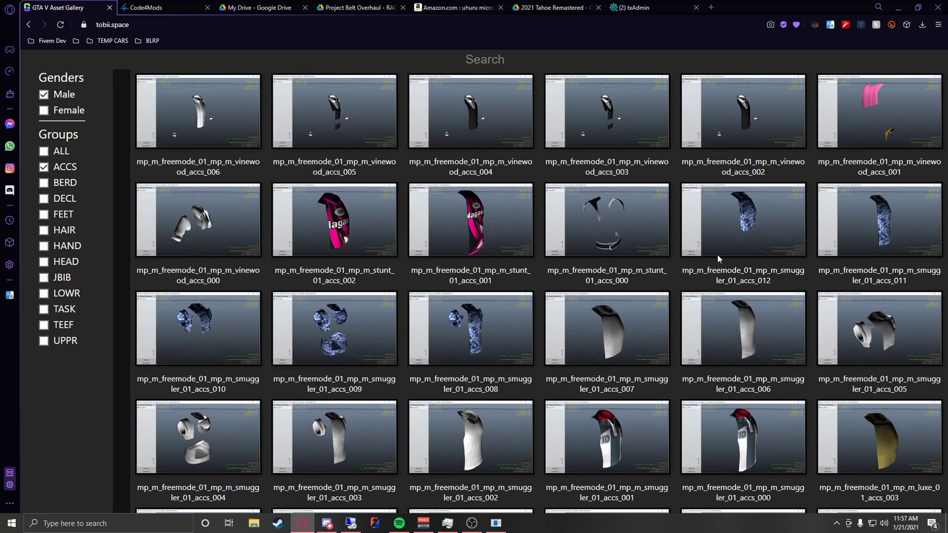
scroll(718, 259, down, 8)
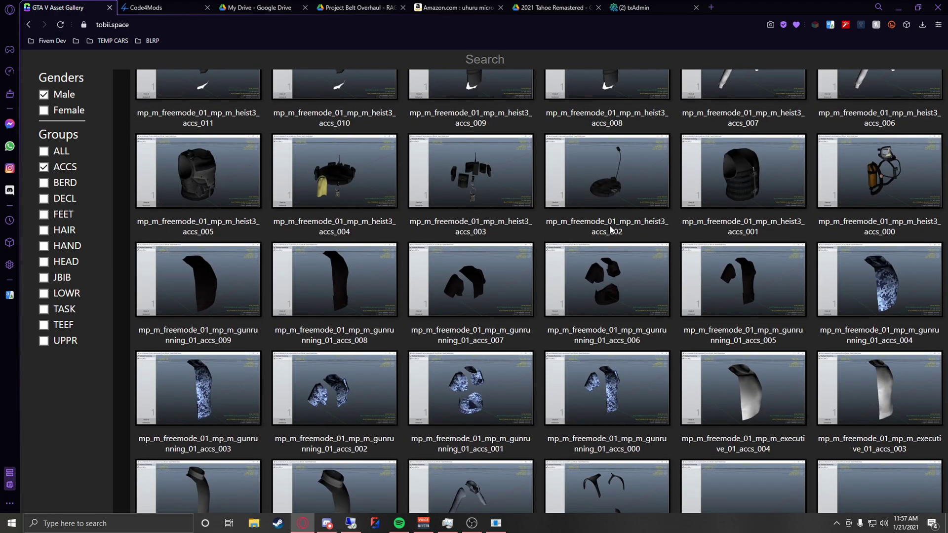
scroll(611, 230, down, 10)
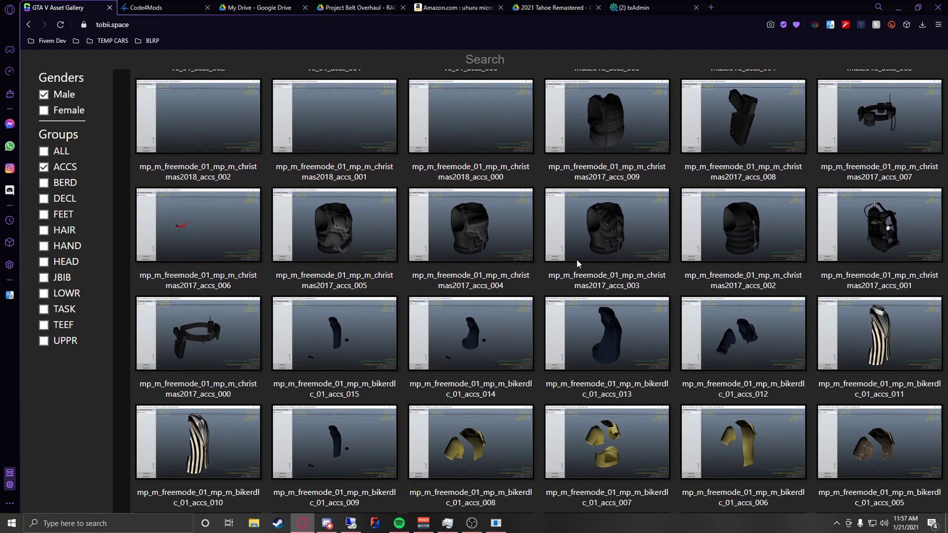
scroll(573, 267, down, 12)
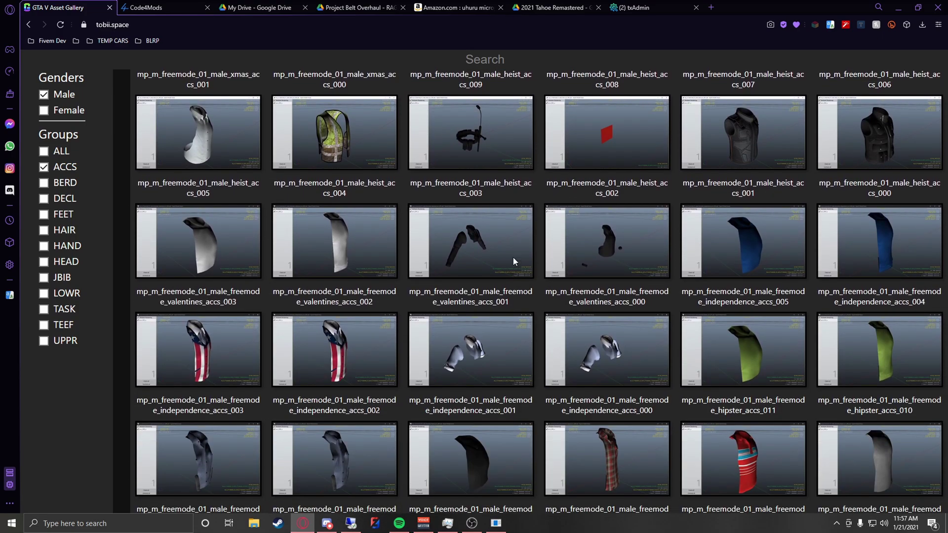
scroll(630, 205, down, 8)
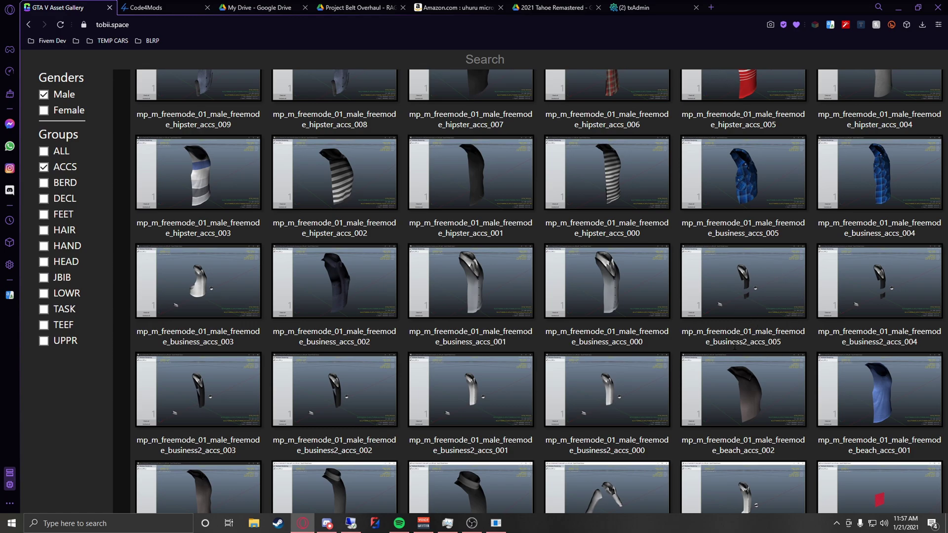
drag(747, 342, 682, 338)
key(ctrl+c)
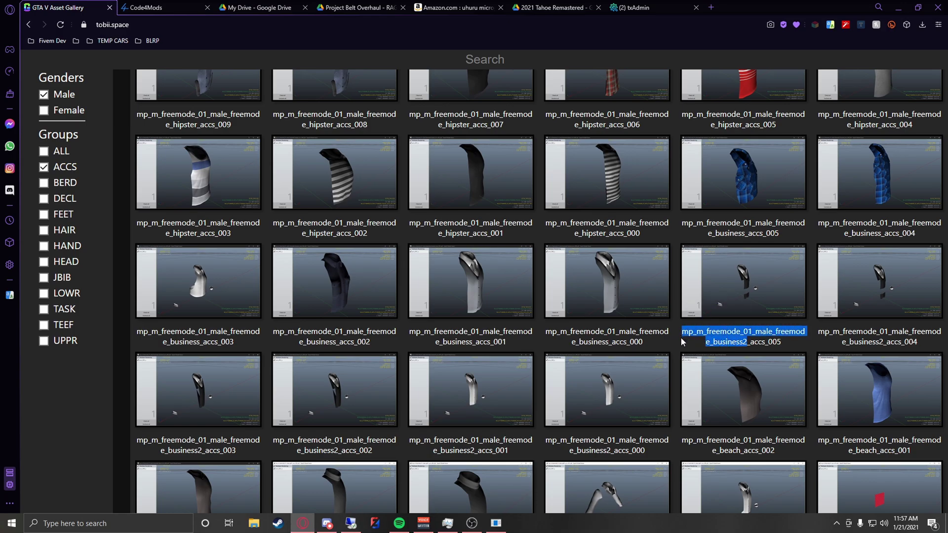
Back in the game, set the shirt texture to #2 of 7 and save the character
click(902, 9)
key(Return)
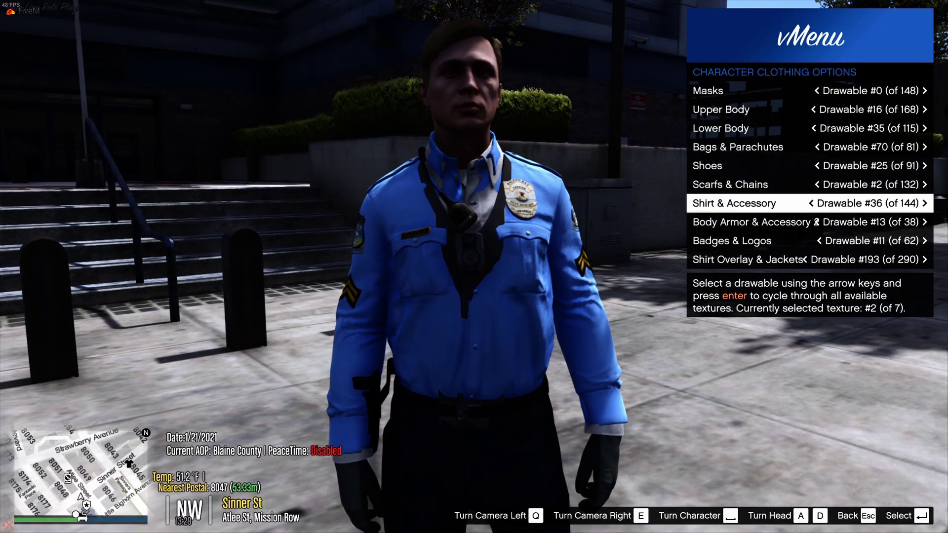
key(Escape)
key(Down)
key(Down)
key(Down)
key(Return)
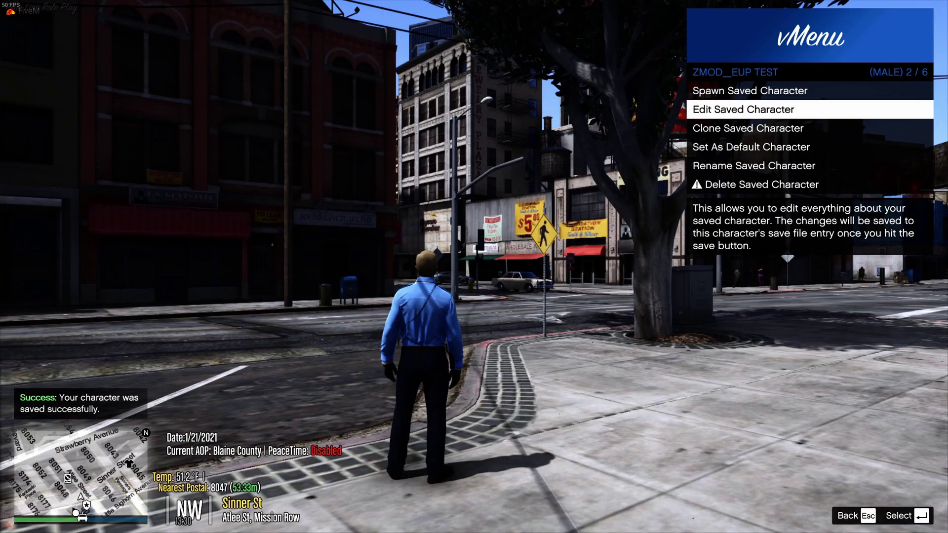
Close vMenu and quit FiveM with the quit command in the F8 console
key(Escape)
key(Escape)
key(Escape)
key(Escape)
key(Escape)
key(F8)
text(qu)
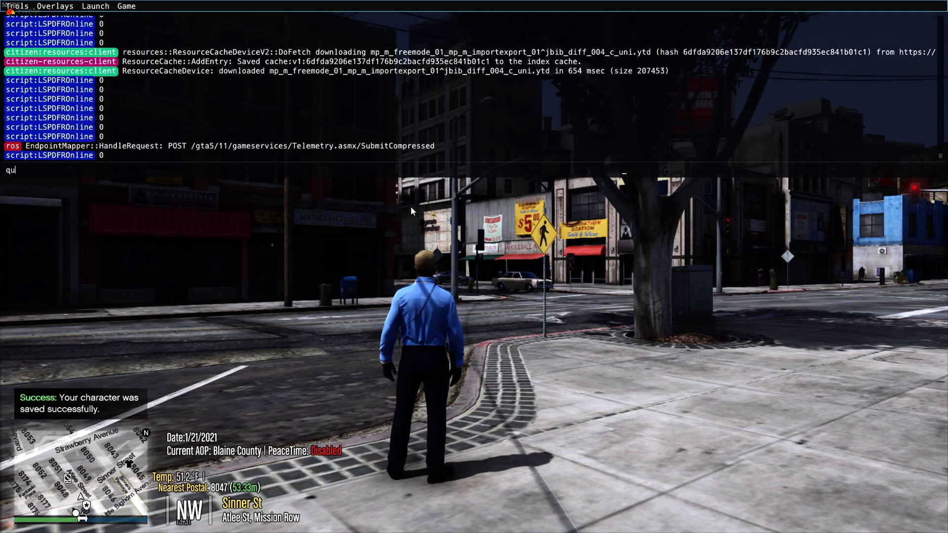
text(it)
key(Return)
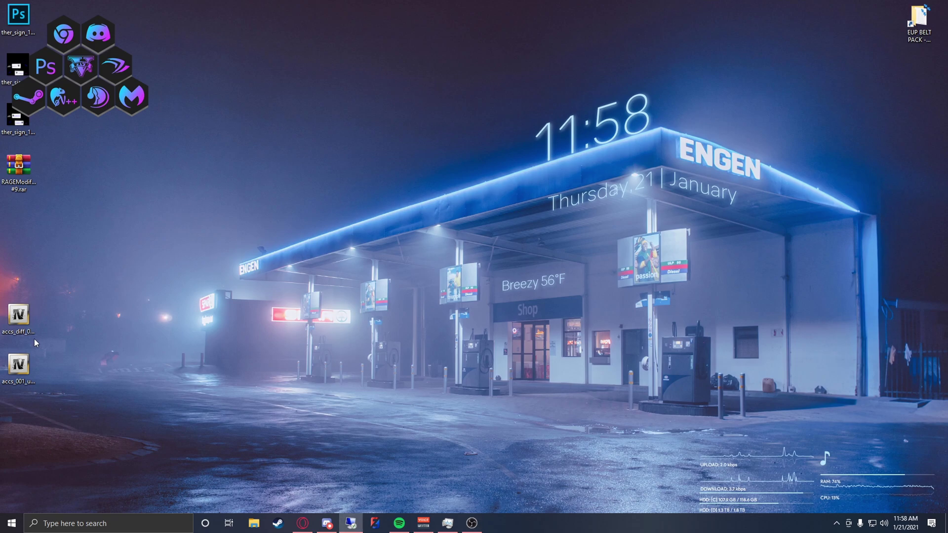
Move both accessory files mid-desktop and rename the texture file with the business2^ prefix and number 005
drag(25, 288, 21, 397)
drag(18, 366, 316, 291)
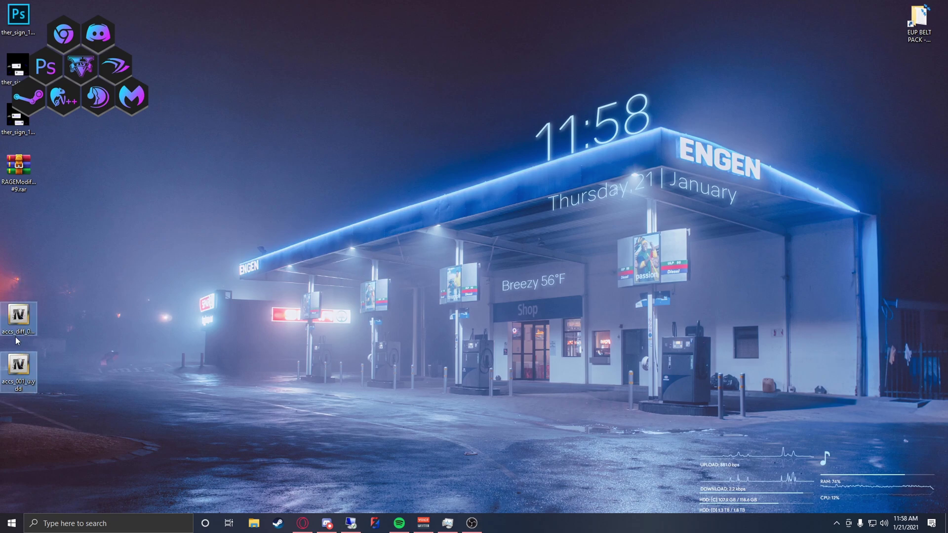
drag(18, 371, 268, 290)
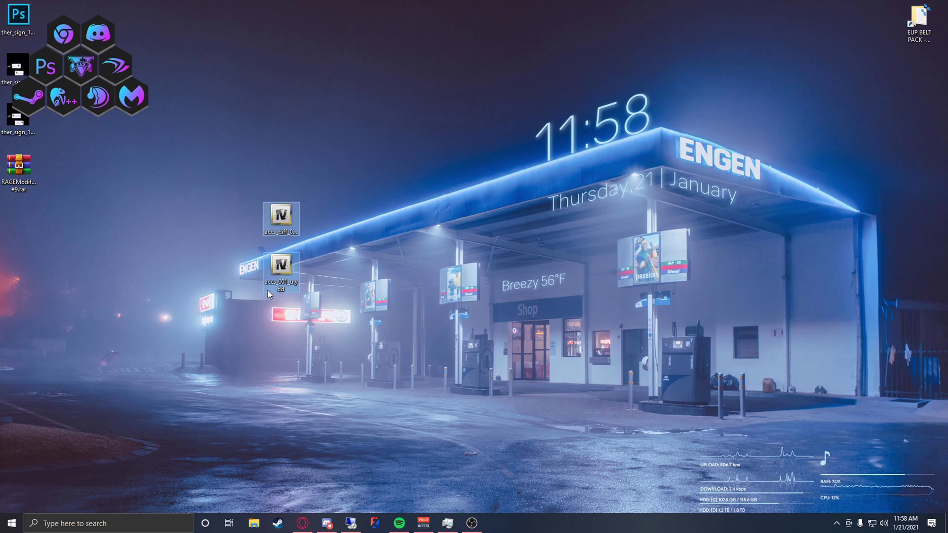
click(322, 257)
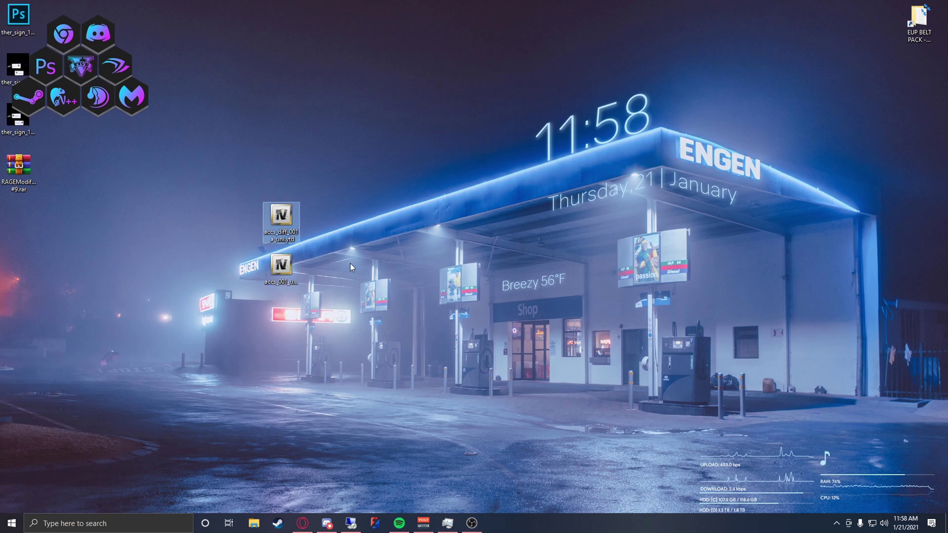
key(F2)
key(Home)
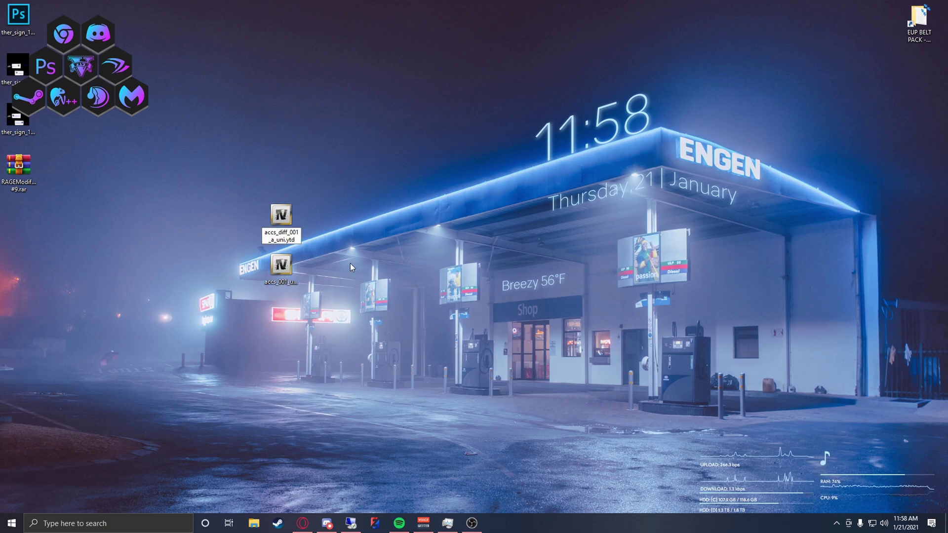
key(ctrl+v)
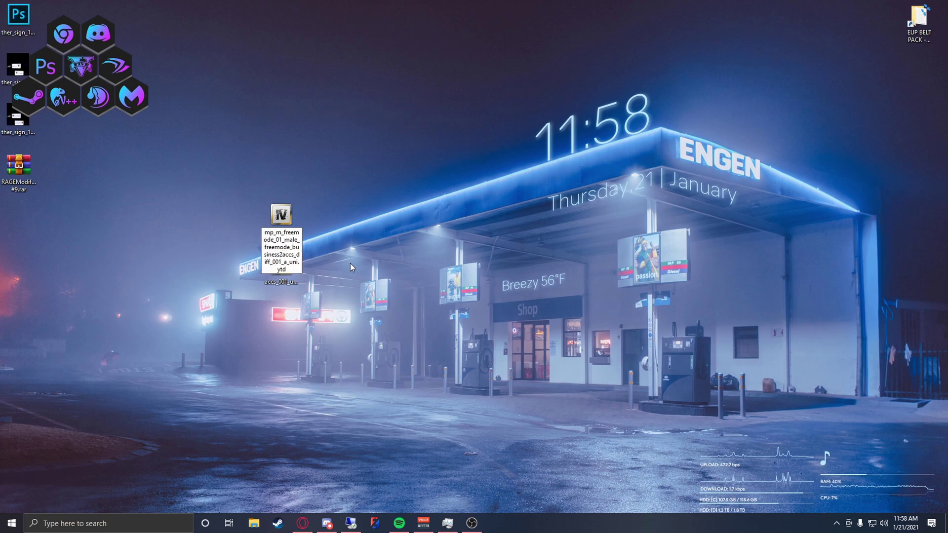
text(^)
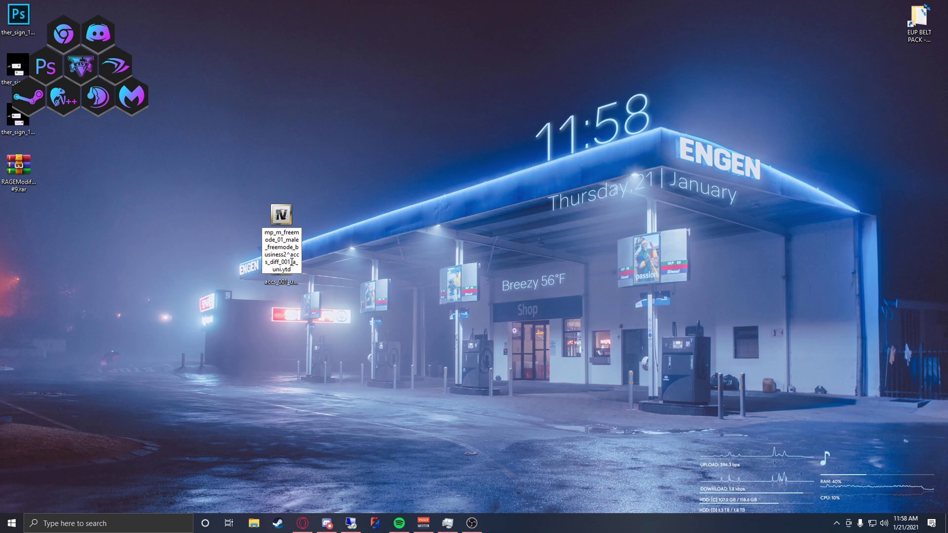
key(BackSpace)
text(5)
click(279, 290)
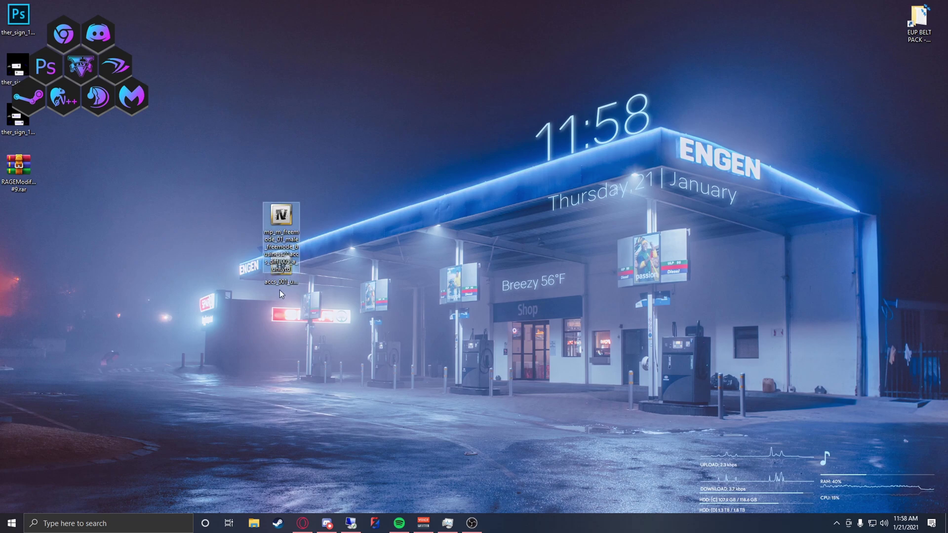
Rename the model file the same way, with the business2^ prefix and 005, placed below the texture
drag(279, 289, 313, 317)
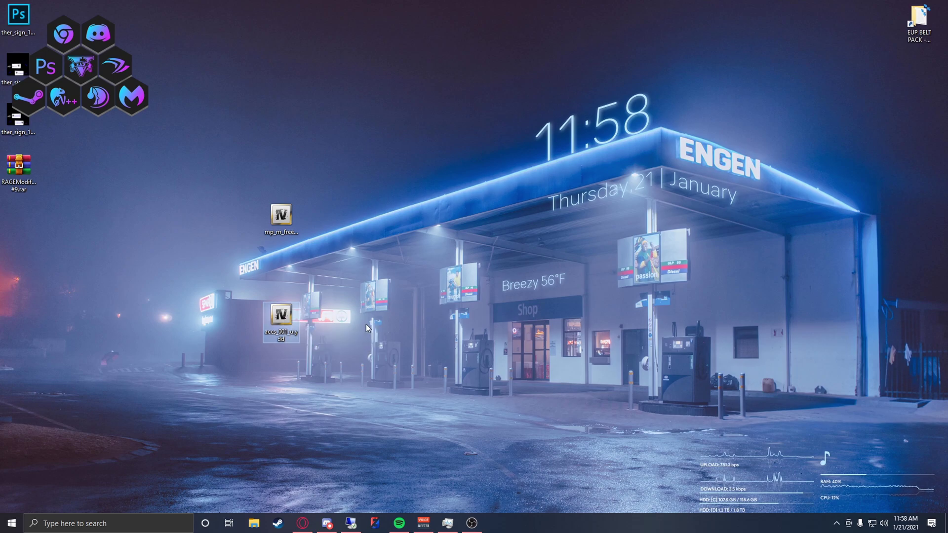
key(F2)
key(Home)
key(ctrl+v)
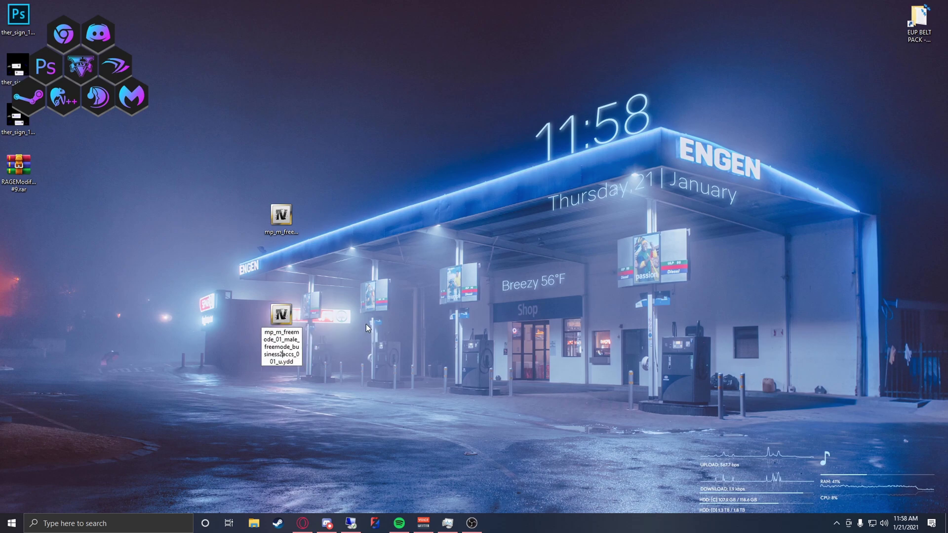
text(^)
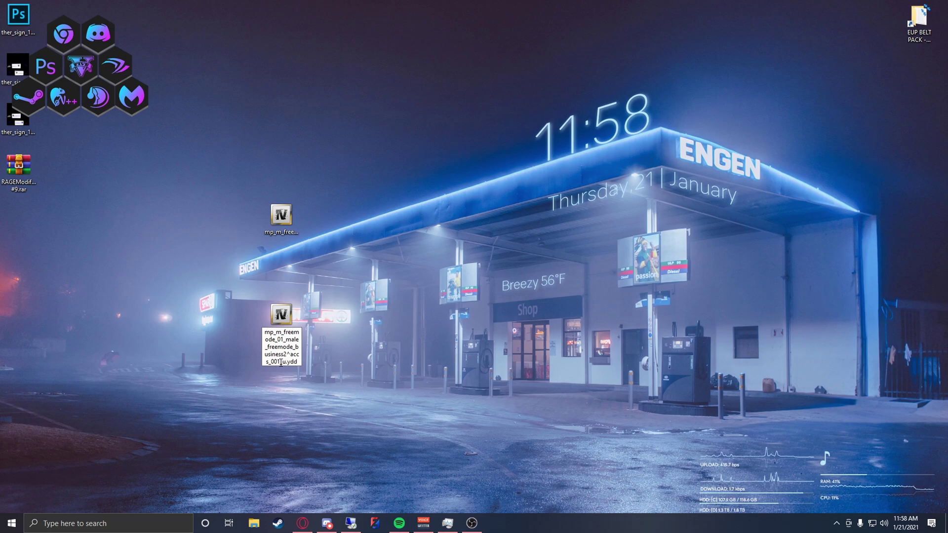
key(BackSpace)
text(5)
key(Return)
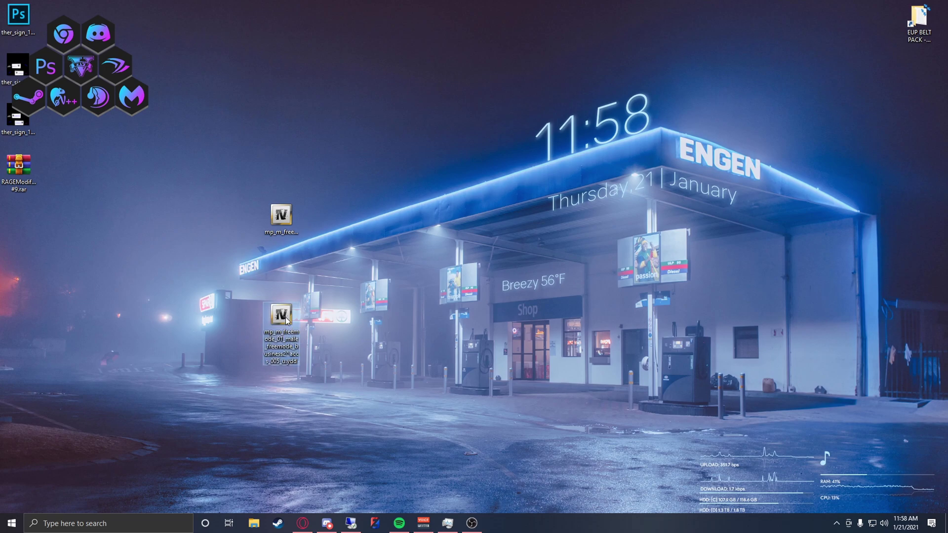
drag(293, 325, 293, 275)
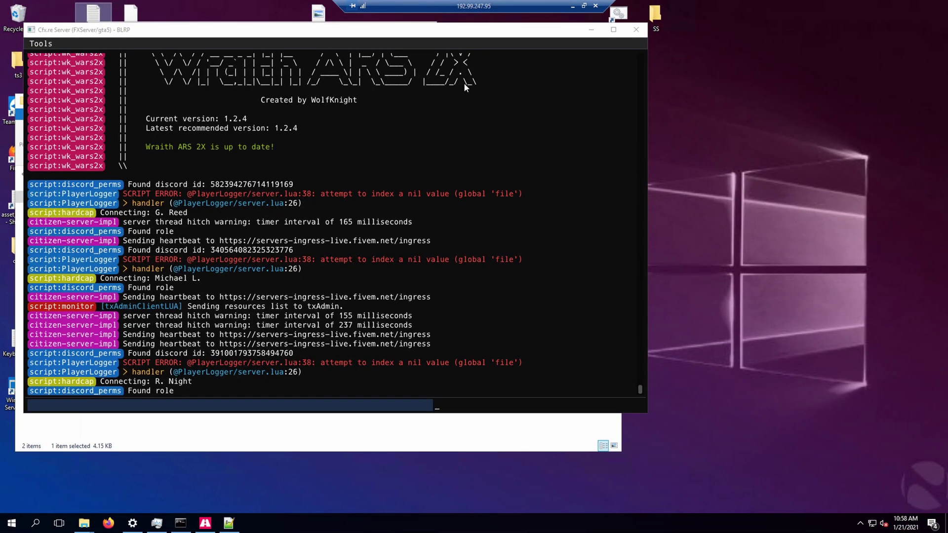
Minimize the server console and browse to cfx-server-data-master\resources\[10 - Misc]\eup-stream\stream
click(590, 30)
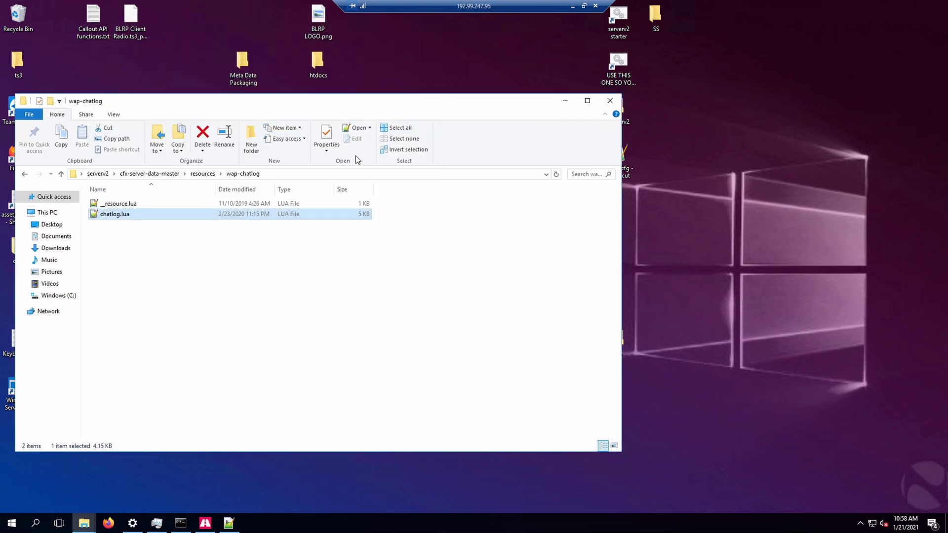
click(168, 173)
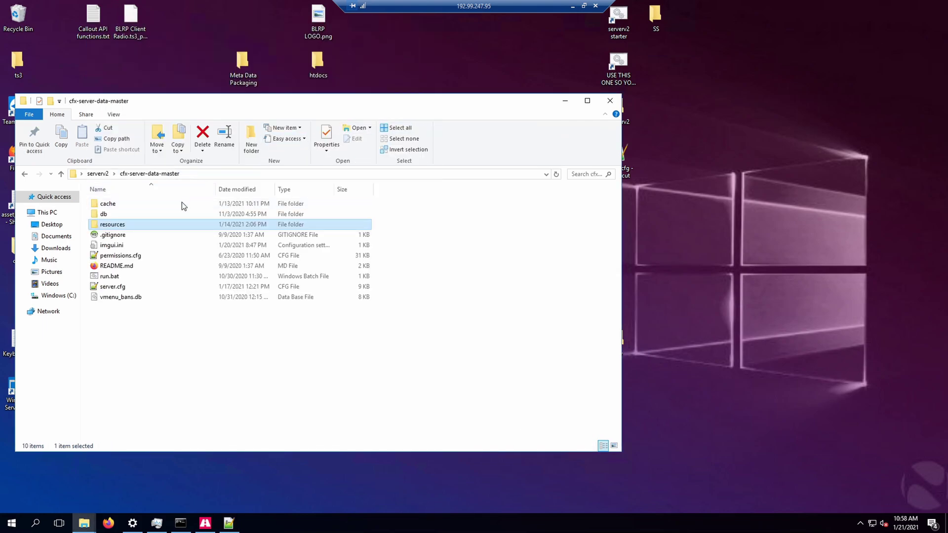
double_click(112, 224)
click(123, 246)
double_click(123, 246)
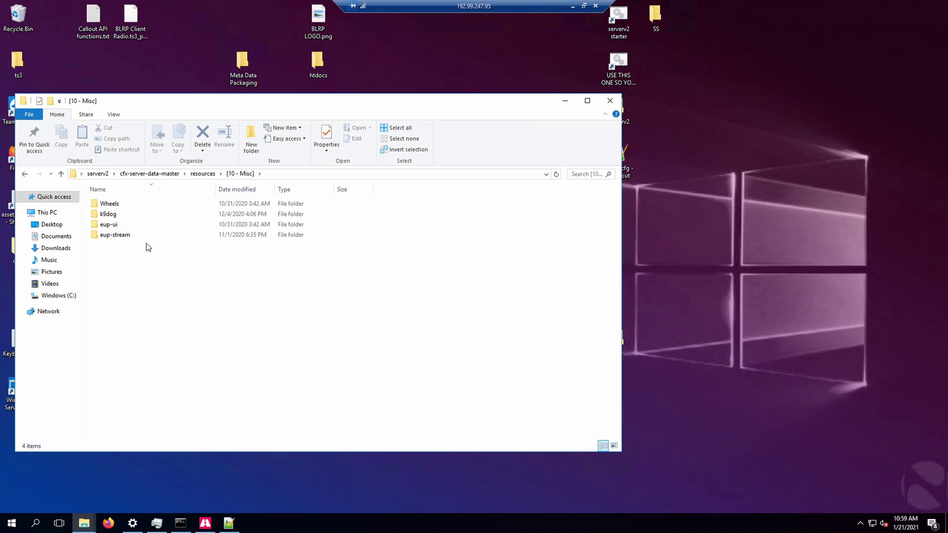
double_click(124, 235)
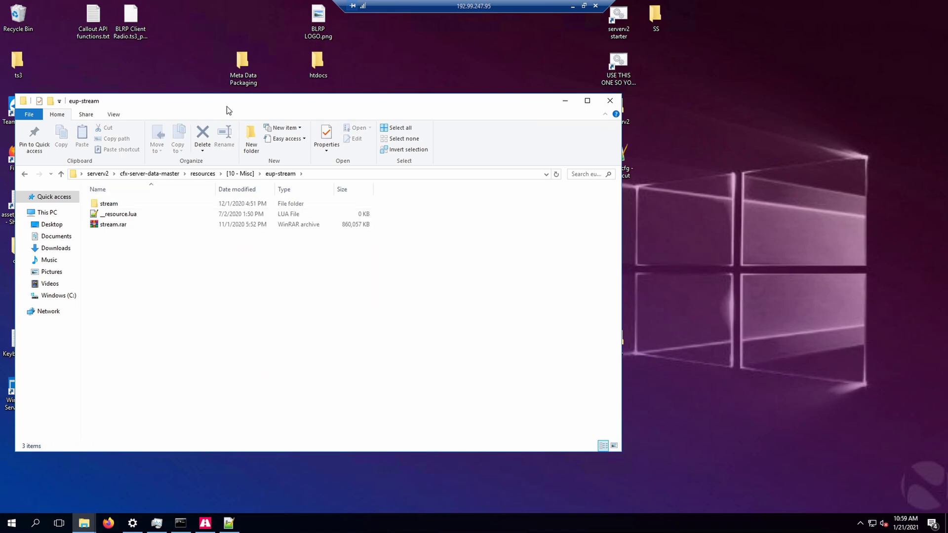
drag(226, 106, 512, 124)
double_click(422, 217)
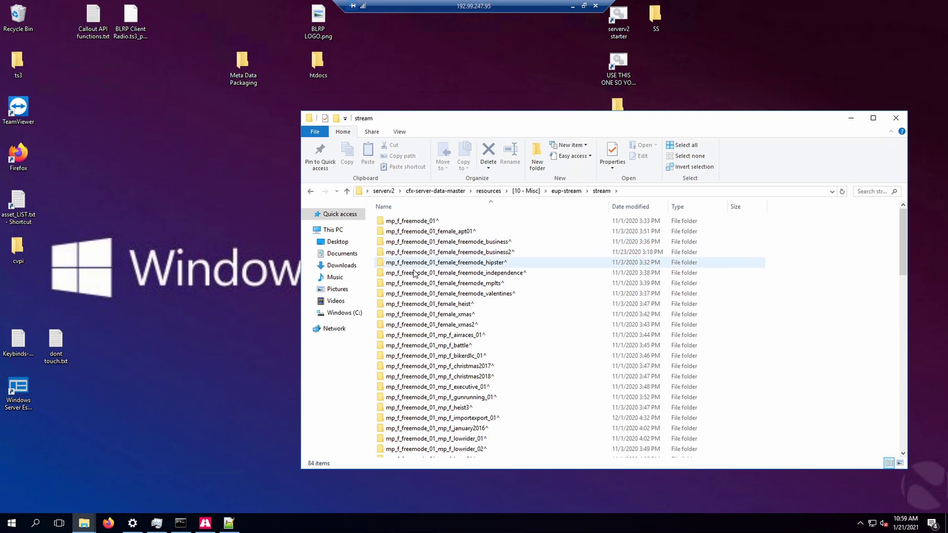
Find and open the mp_m_freemode_01_male_freemode_business2^ folder among the stream folders
scroll(414, 274, down, 13)
scroll(434, 359, down, 1)
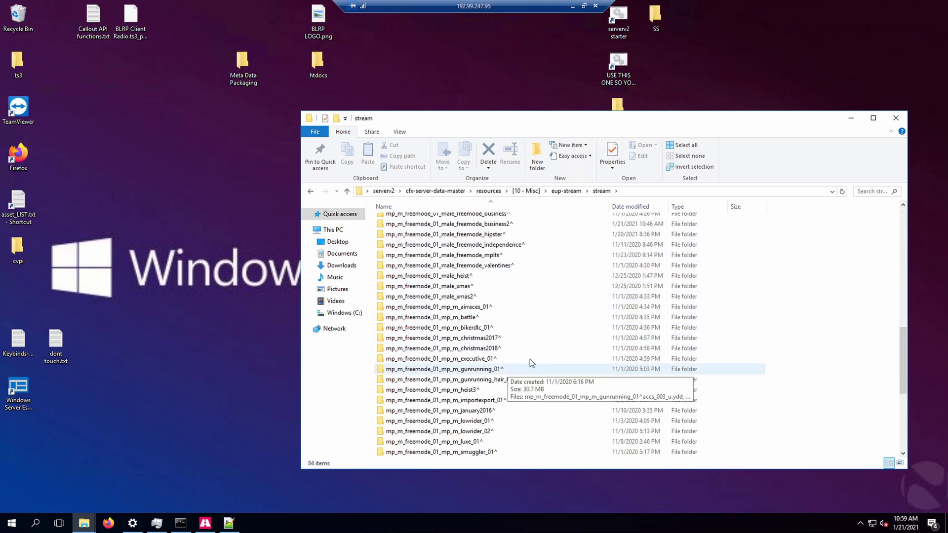
scroll(490, 309, down, 6)
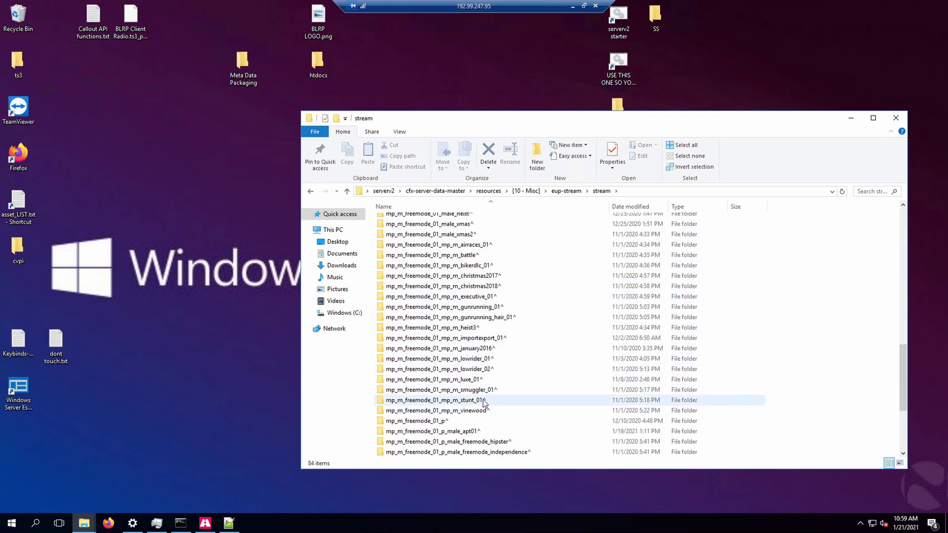
scroll(497, 422, up, 4)
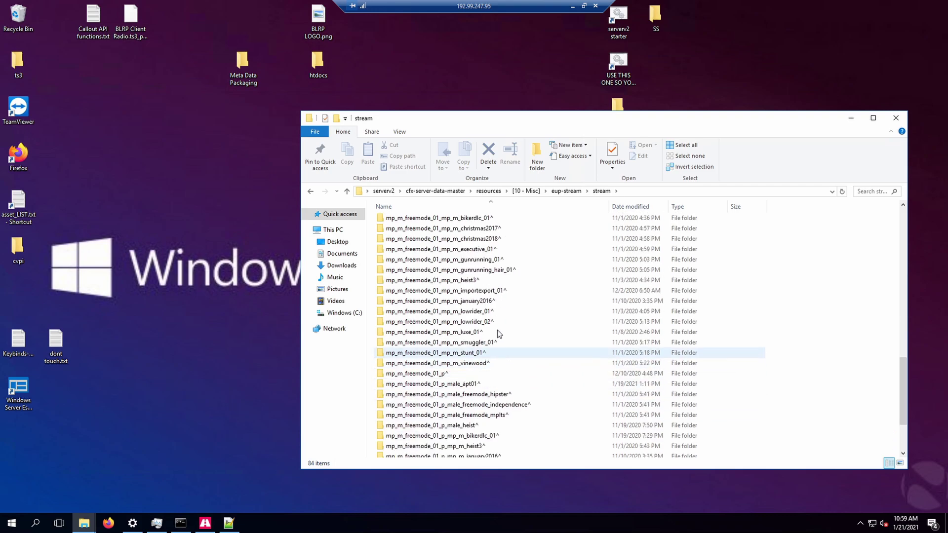
scroll(498, 258, up, 3)
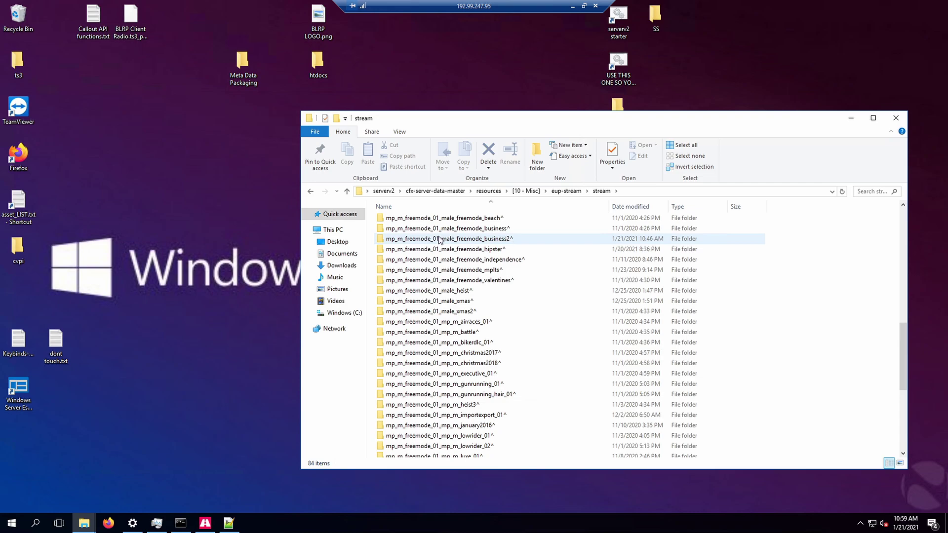
double_click(514, 239)
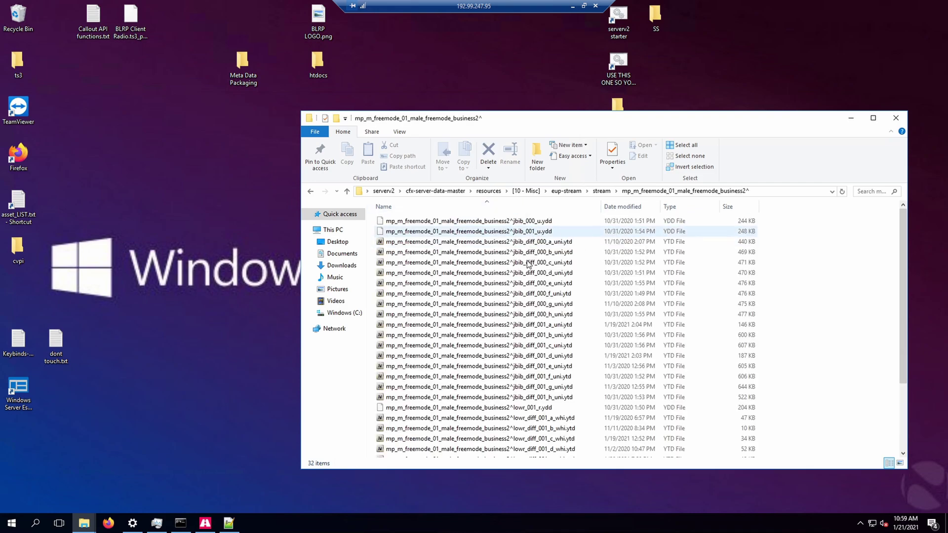
scroll(528, 265, down, 3)
scroll(527, 264, up, 3)
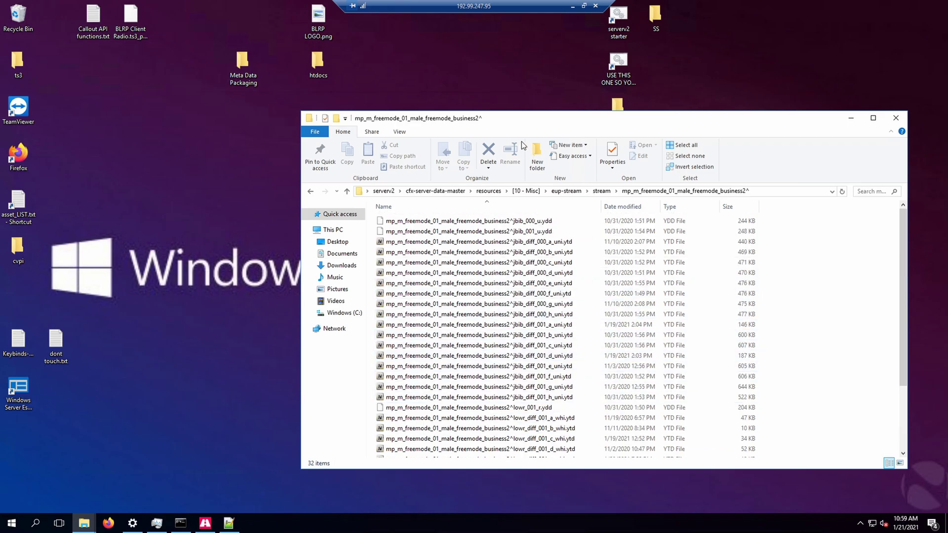
Paste the two renamed accs_005 desktop files into the remote business2^ folder and bring txAdmin forward
double_click(520, 4)
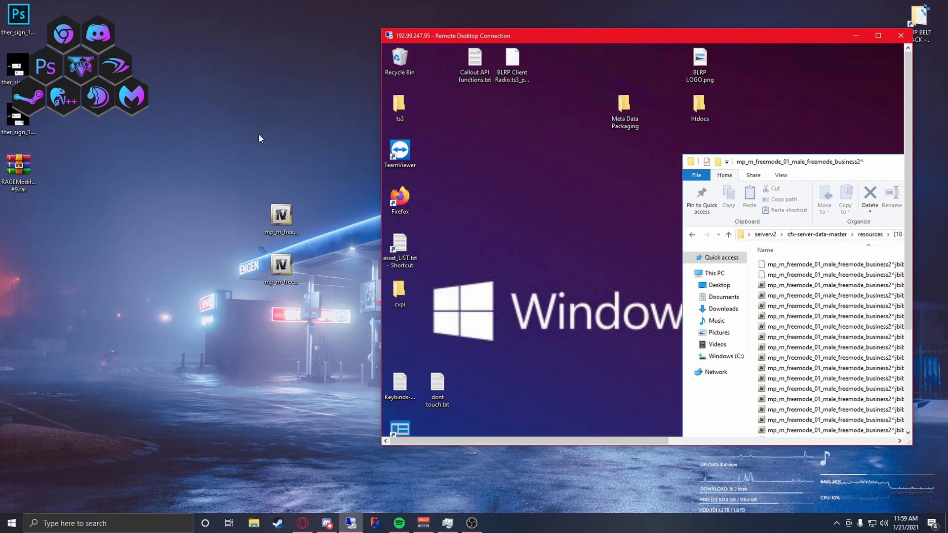
drag(259, 135, 283, 353)
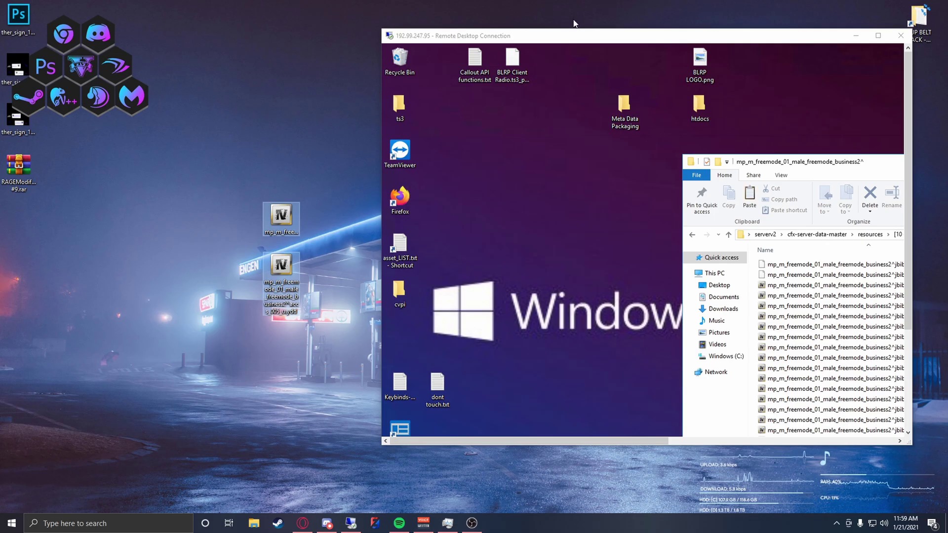
double_click(568, 36)
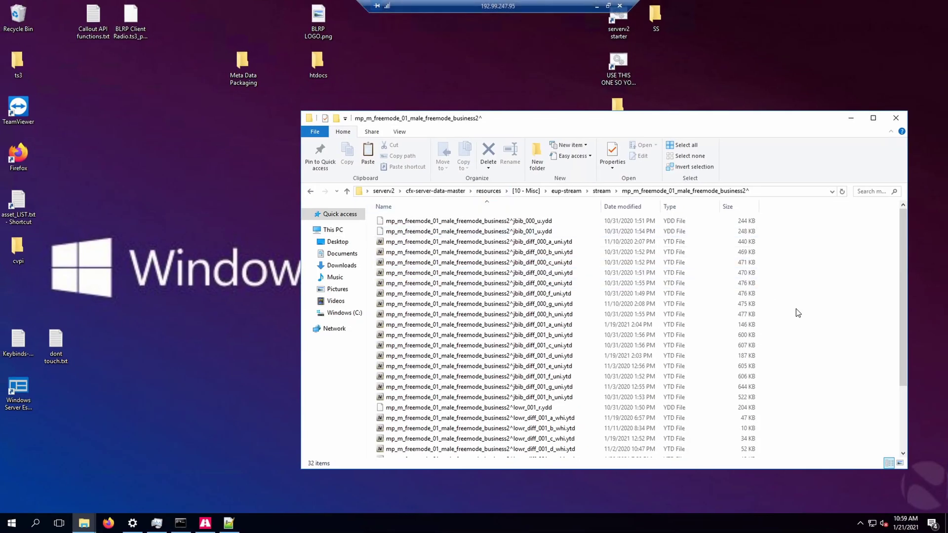
right_click(796, 309)
click(829, 377)
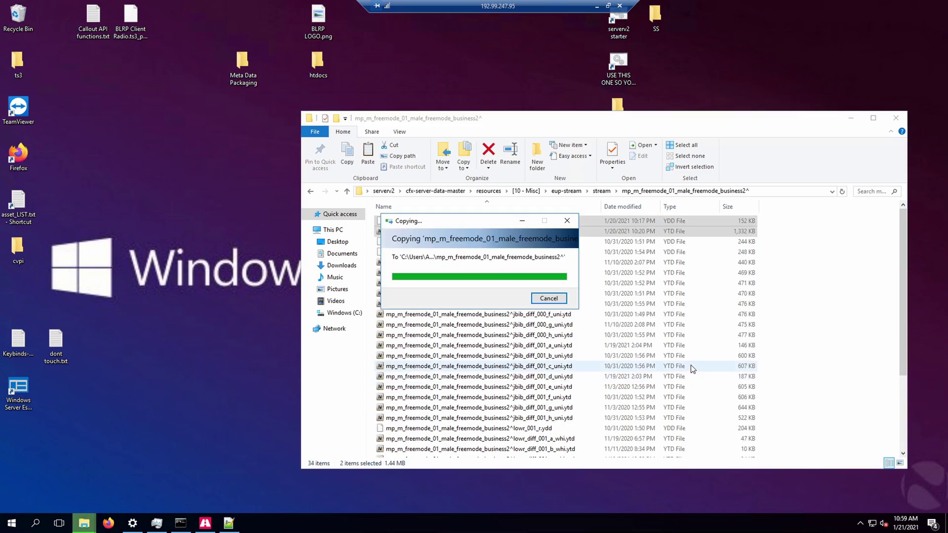
click(181, 523)
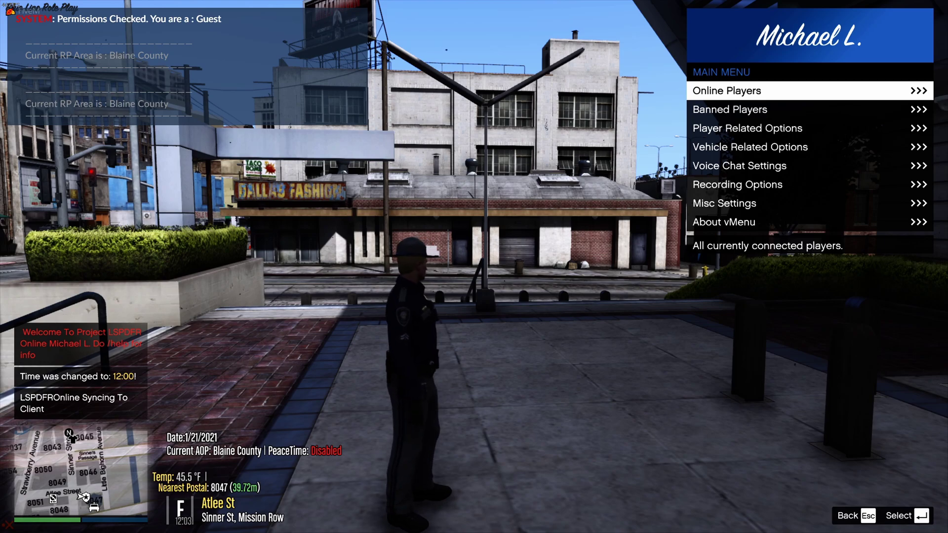
Reopen vMenu and go through Player Related Options and MP Ped Customization to Saved Characters
key(m)
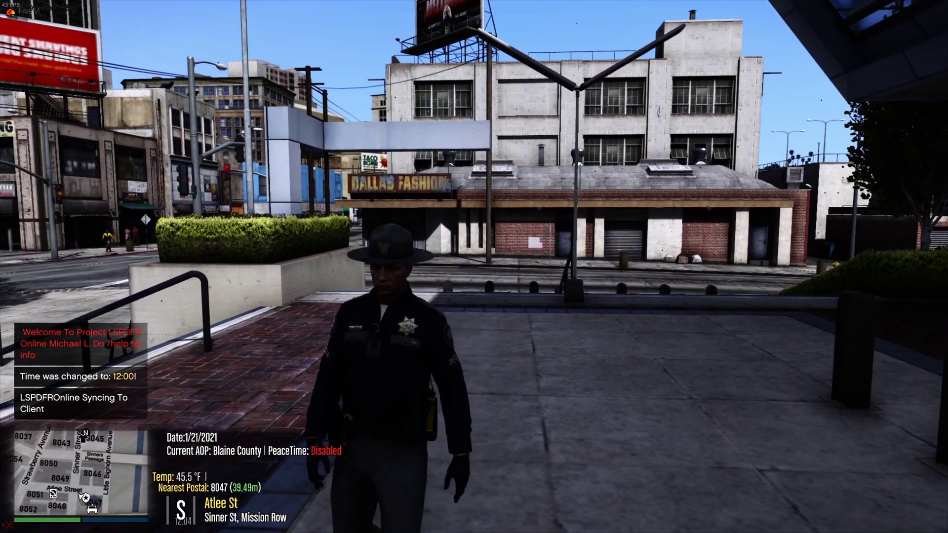
key(m)
key(Down)
key(Down)
key(Return)
key(Up)
key(Up)
key(Up)
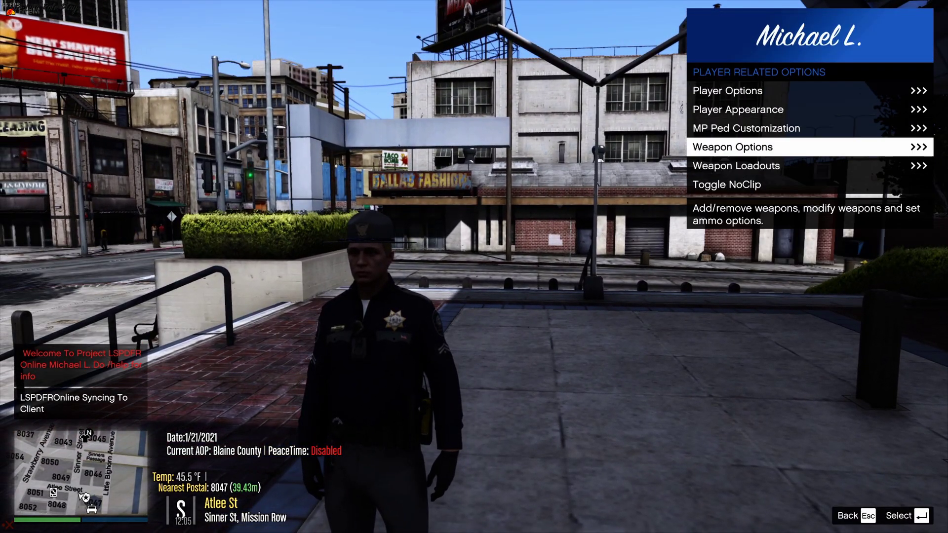
key(Up)
key(Return)
Spawn the Zmod__eup test character and open it for editing
key(Up)
key(Return)
key(Up)
key(Up)
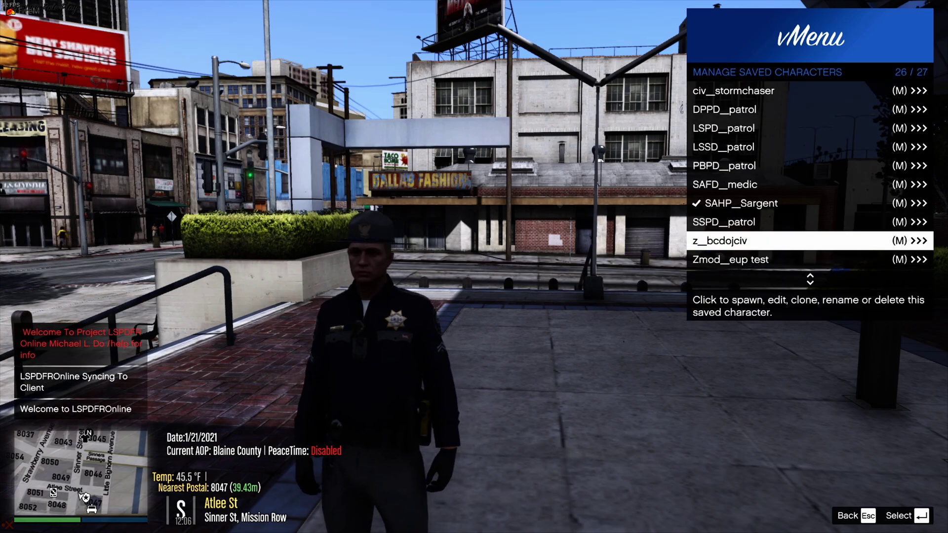
key(Down)
key(Return)
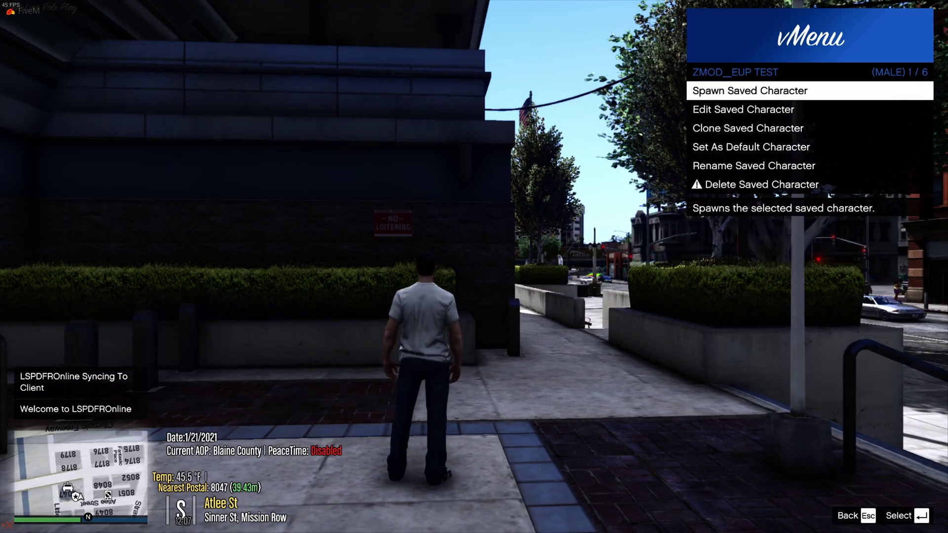
key(Return)
key(Down)
key(Return)
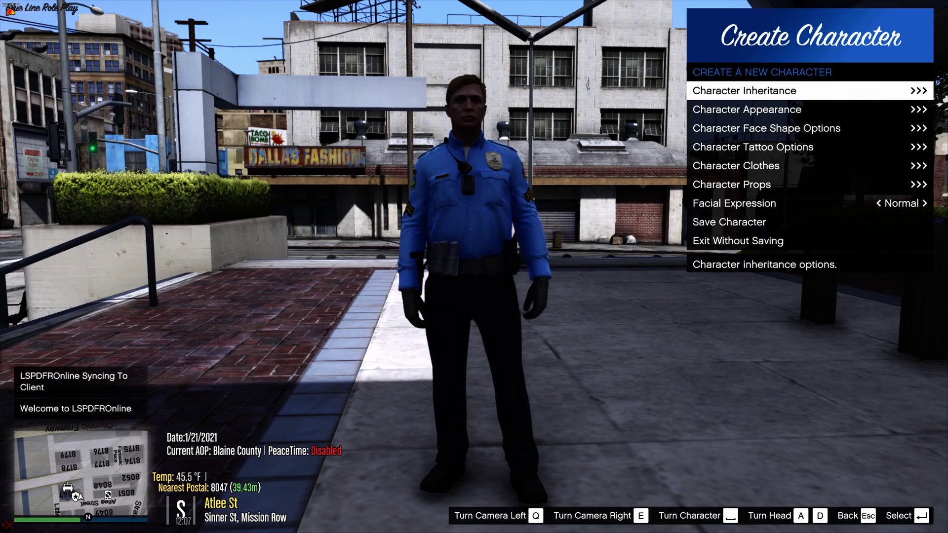
key(Down)
key(Down)
key(Down)
key(Down)
key(Return)
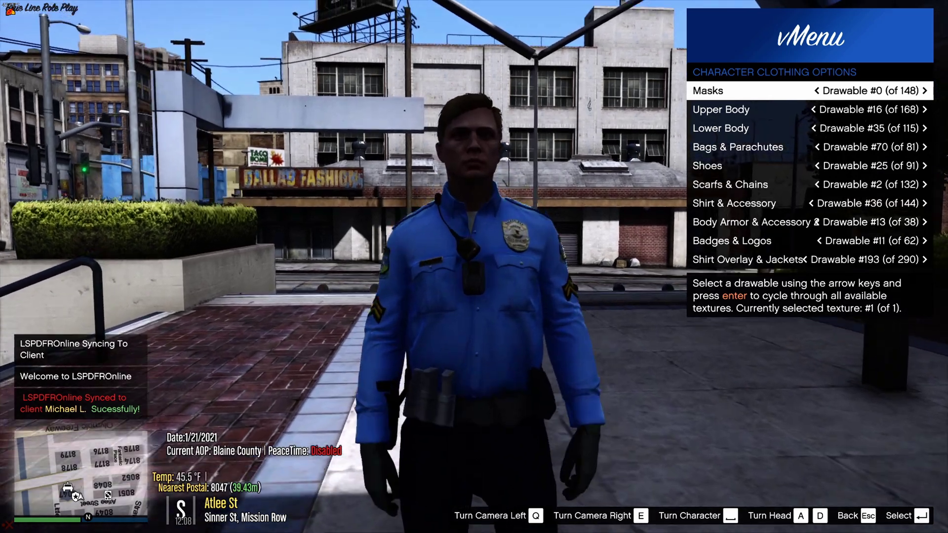
Inspect Shirt & Accessory drawable #36 from front and back, then save the character
key(Up)
key(Up)
key(Up)
key(Up)
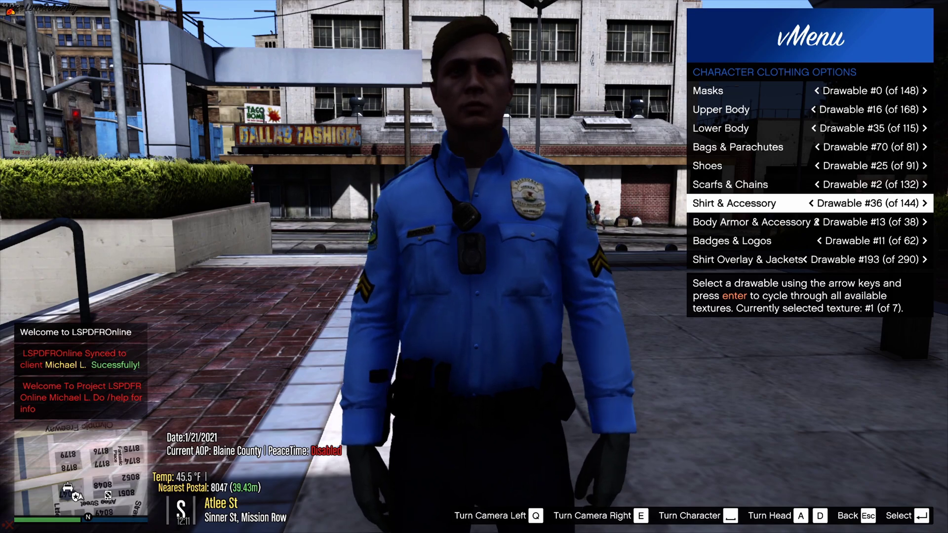
key(space)
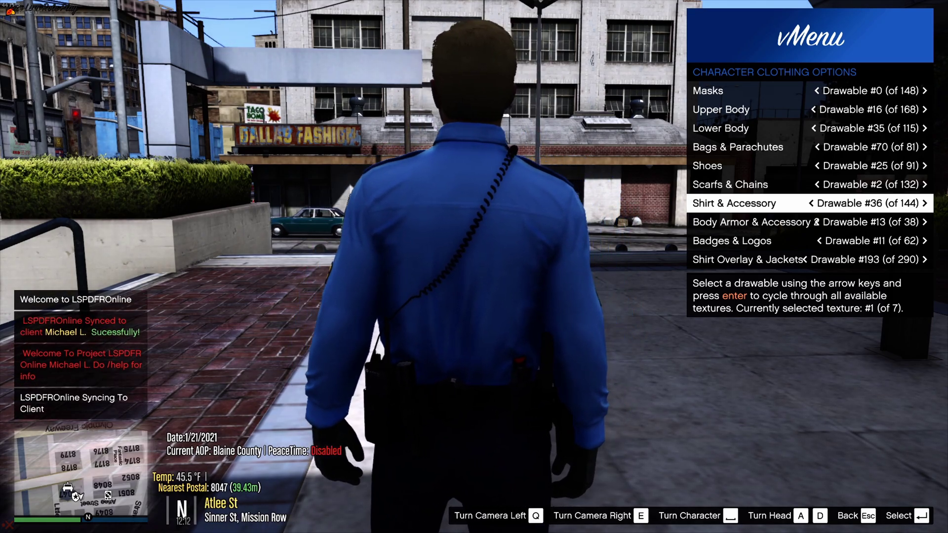
key(space)
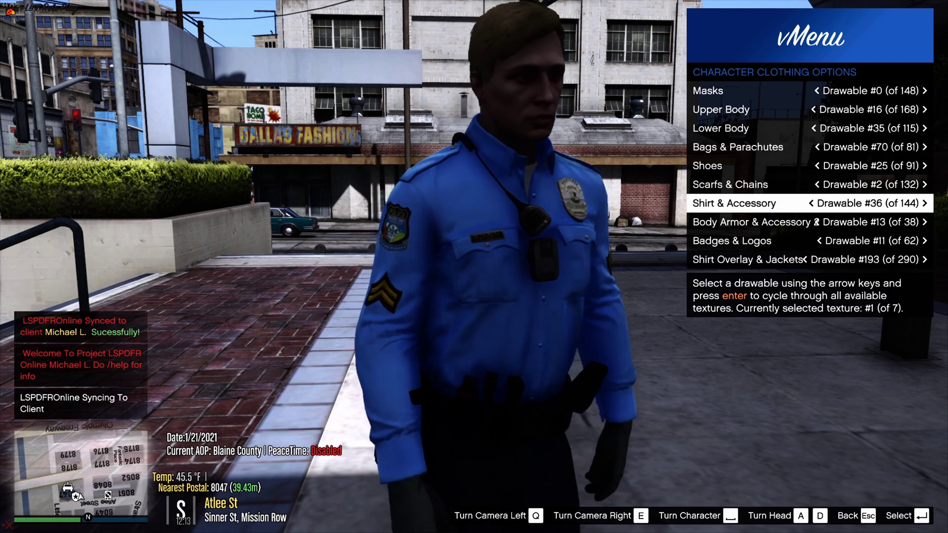
key(Escape)
key(Down)
key(Down)
key(Down)
key(Return)
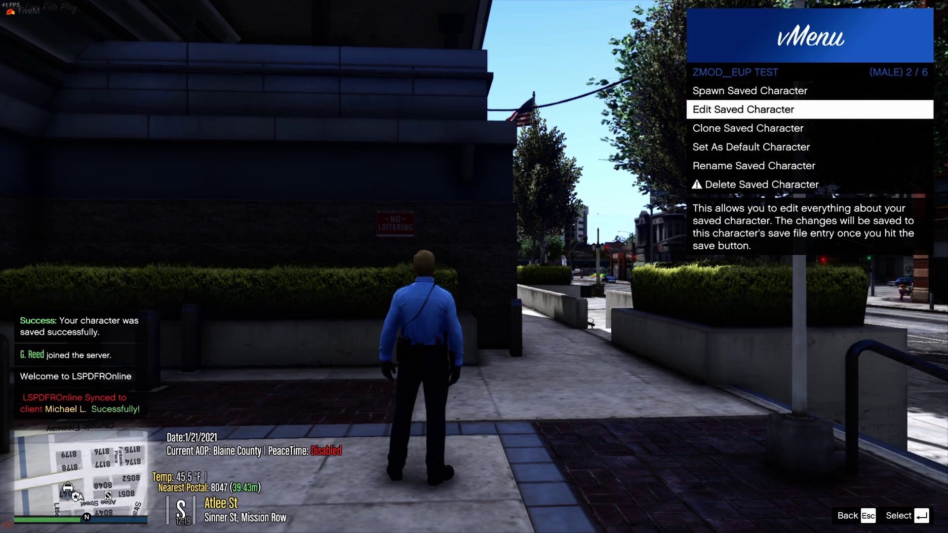
Exit vMenu and run the uniformed officer along the sidewalk to Vespucci Blvd
key(Escape)
key(Escape)
key(Escape)
key(w)
key(Escape)
key(Escape)
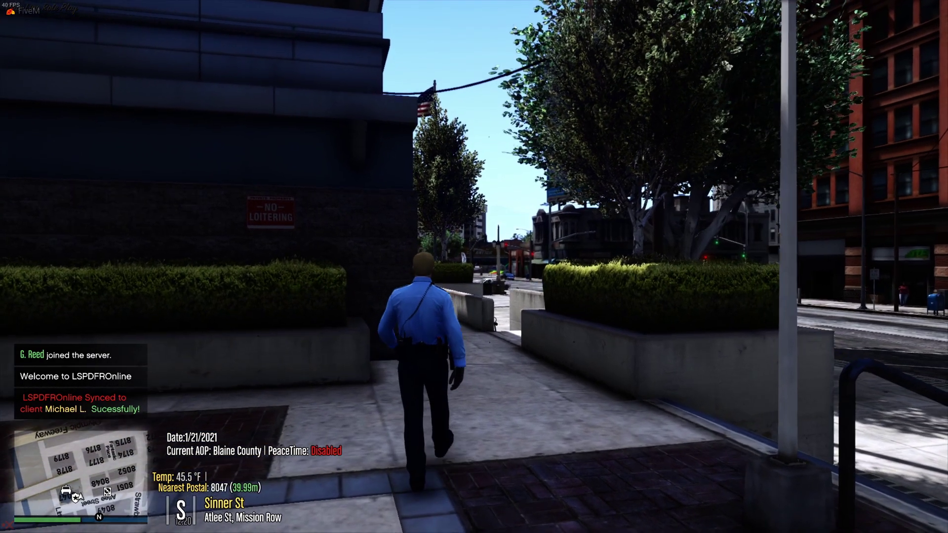
key(shift)
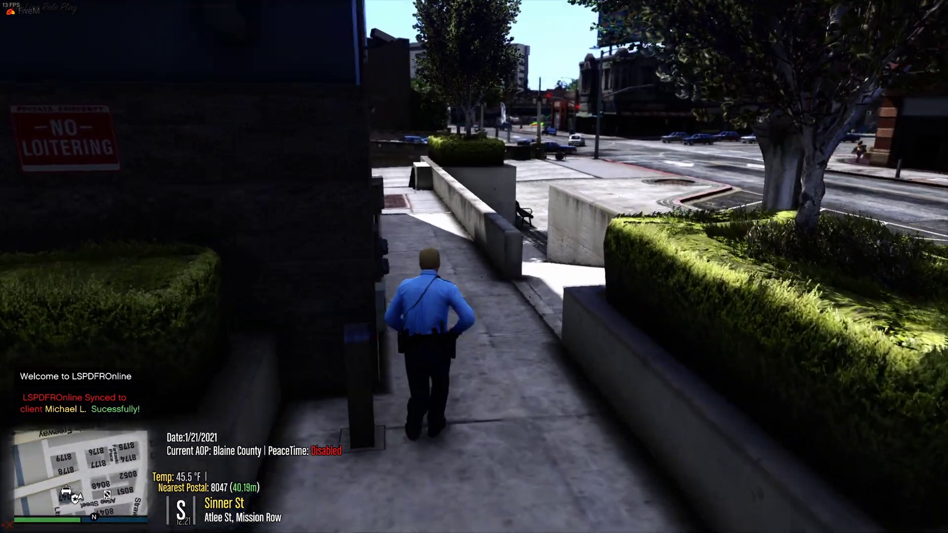
key(shift)
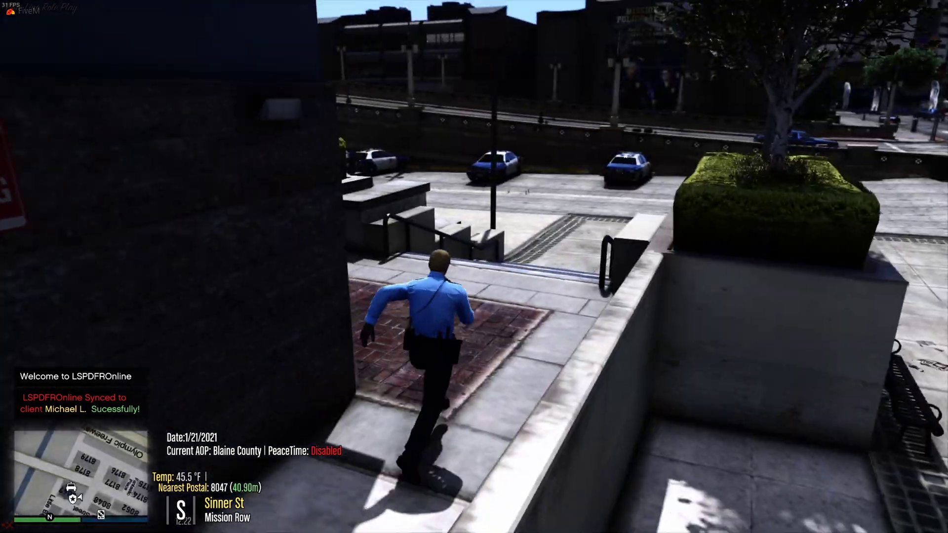
key(w)
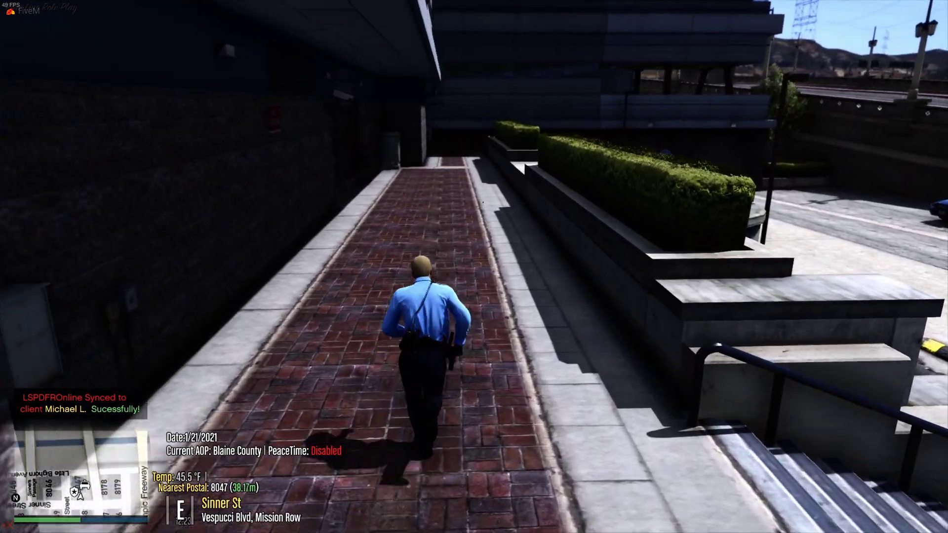
key(w)
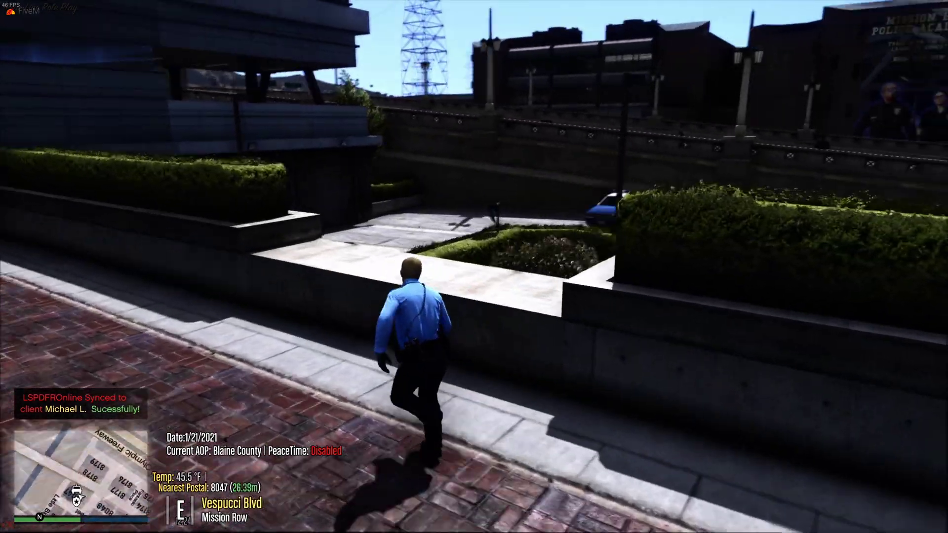